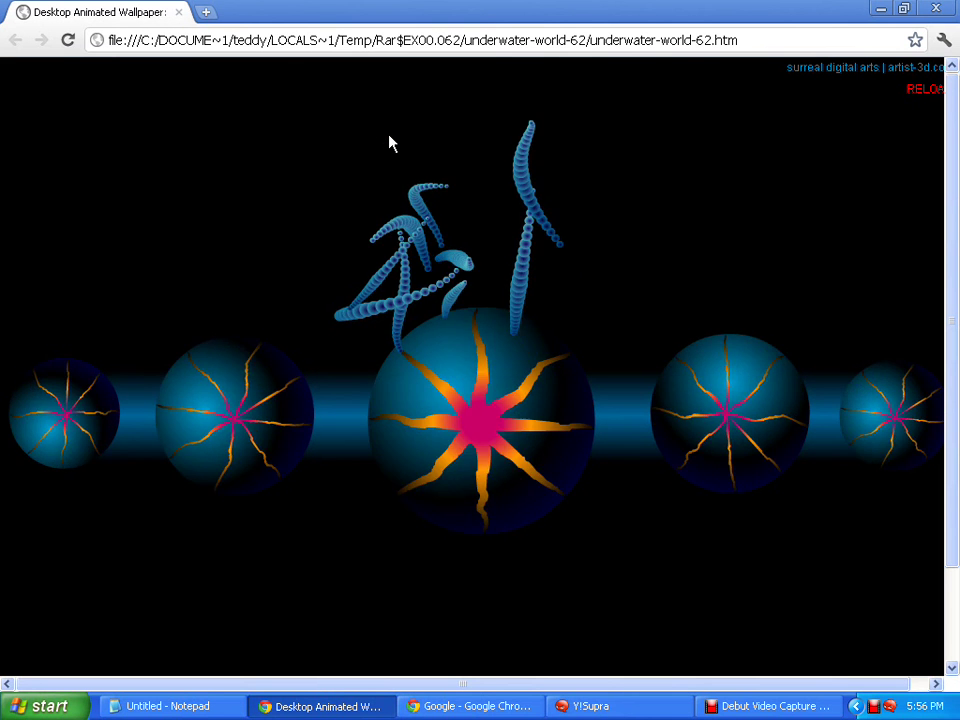
Restore the Notepad note about making a y7mail.com ID over the wallpaper page
left_click(379, 206)
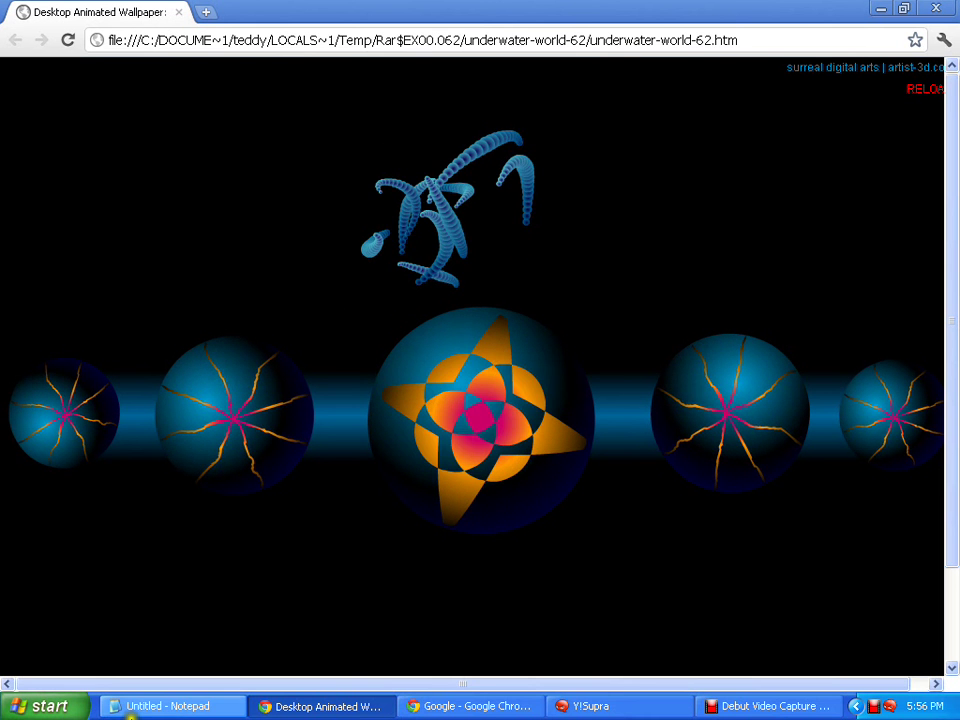
left_click(160, 710)
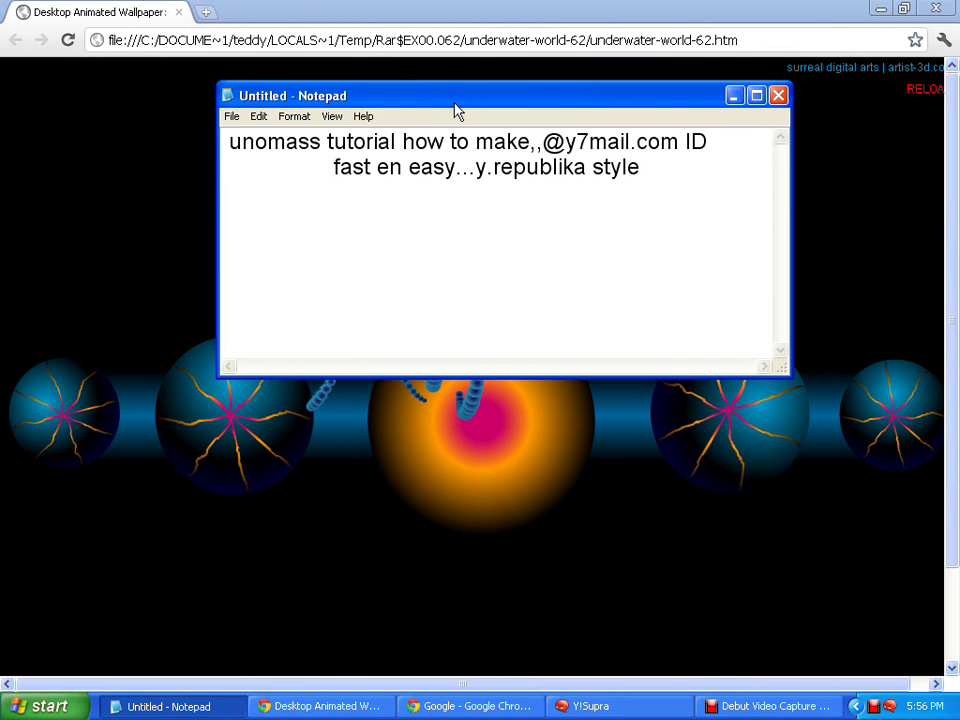
Move the Notepad note lower on screen, then minimize it
left_click_drag(455, 110, 448, 270)
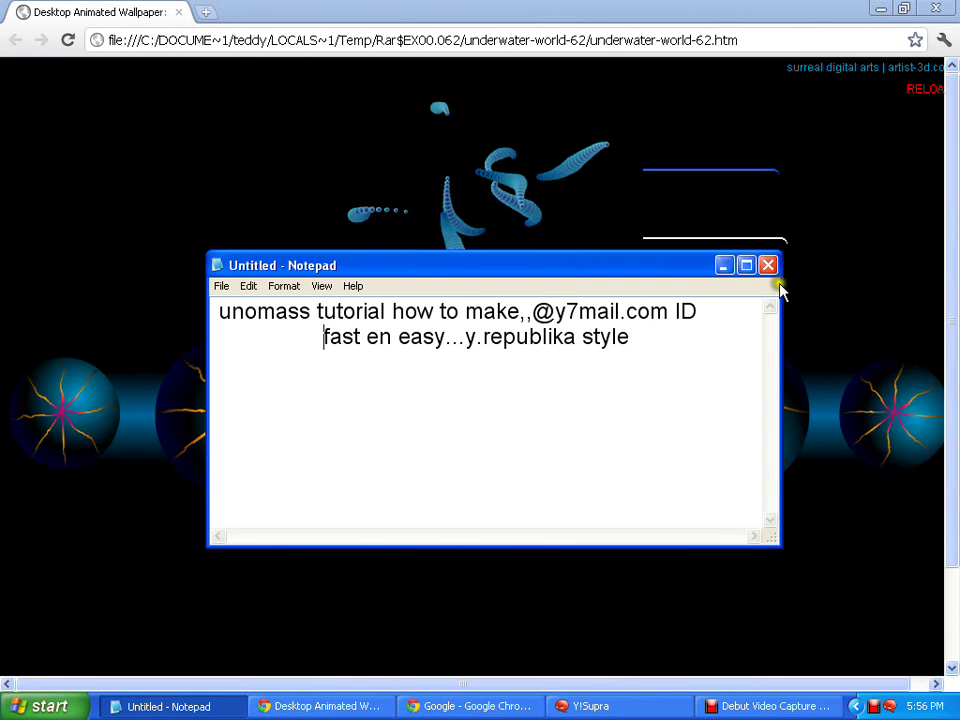
left_click(725, 267)
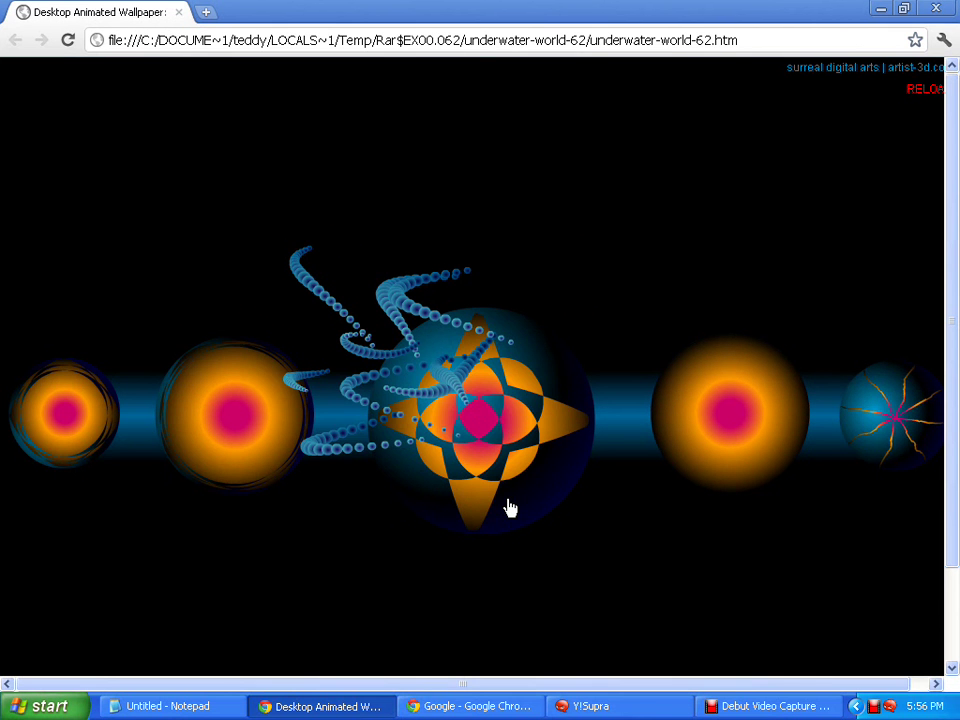
Paste the Yahoo registration link into the note's second line and maximize Notepad
left_click(185, 708)
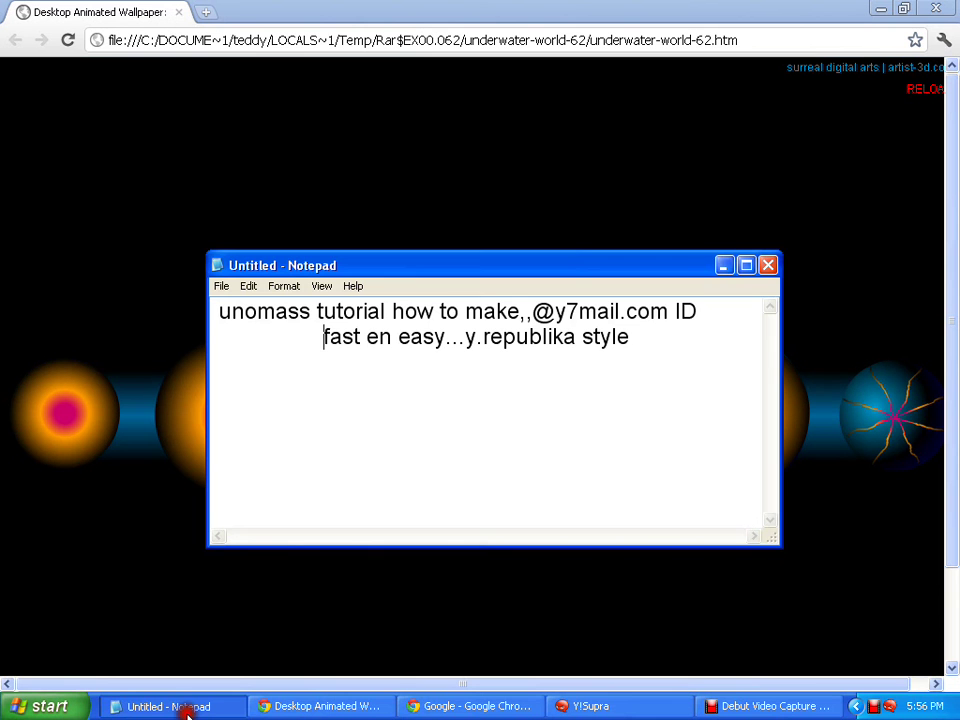
right_click(374, 410)
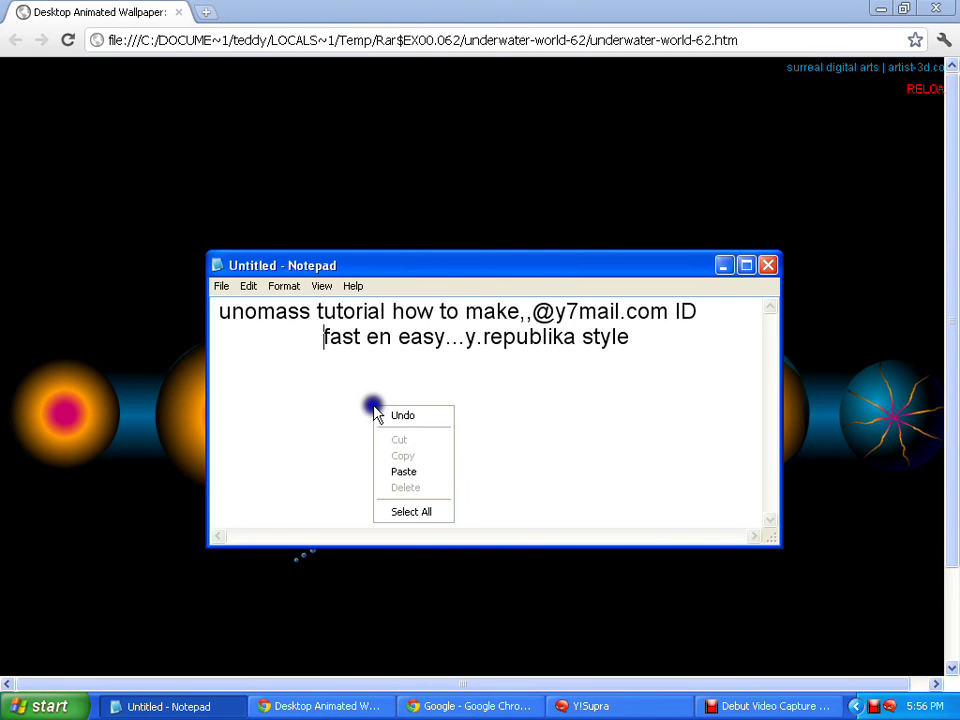
left_click(400, 471)
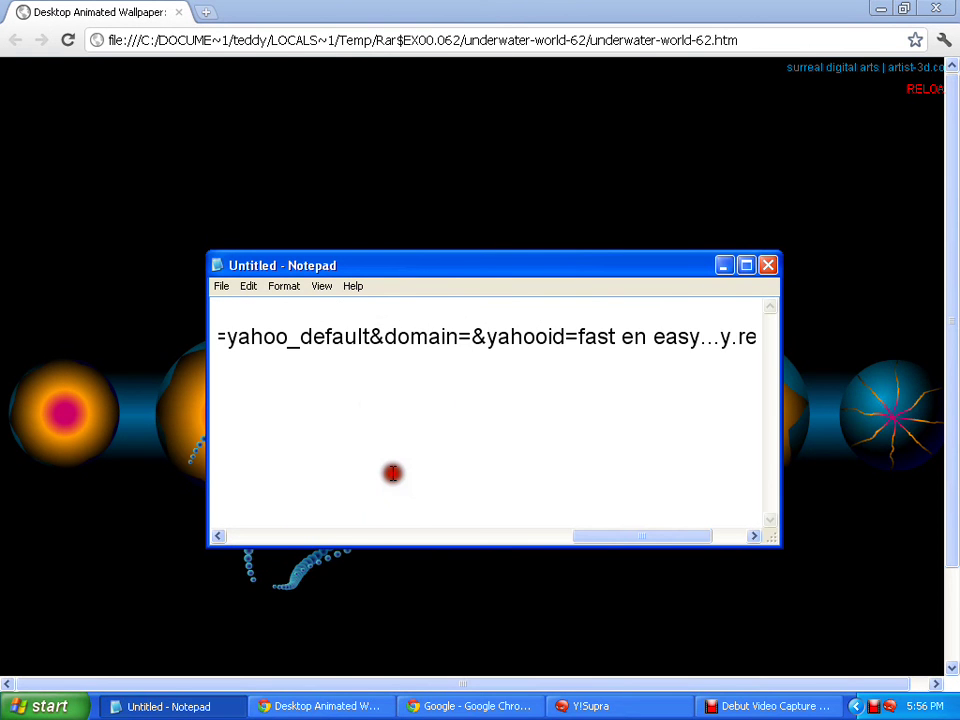
left_click(746, 265)
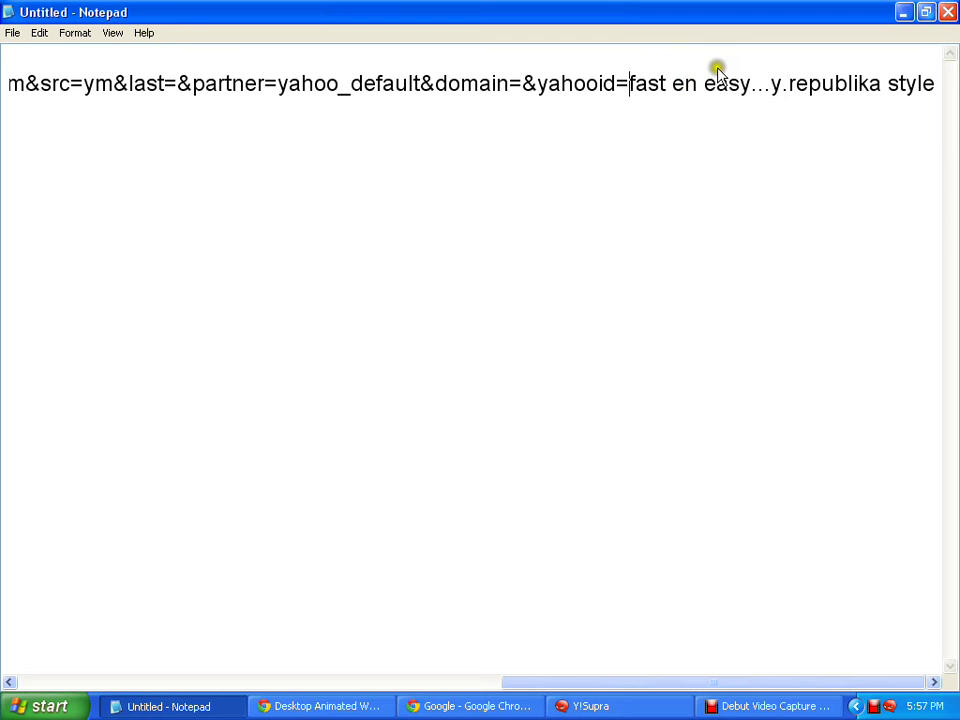
Restore the note's size and delete the URL and second line, leaving 'unomass t'
double_click(695, 10)
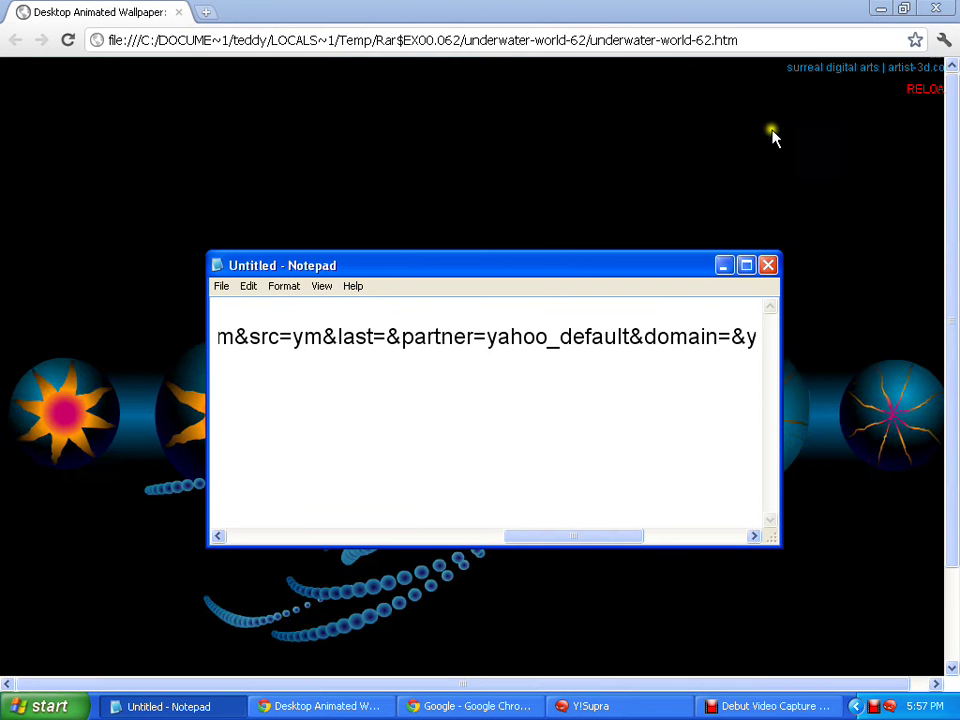
left_click(442, 338)
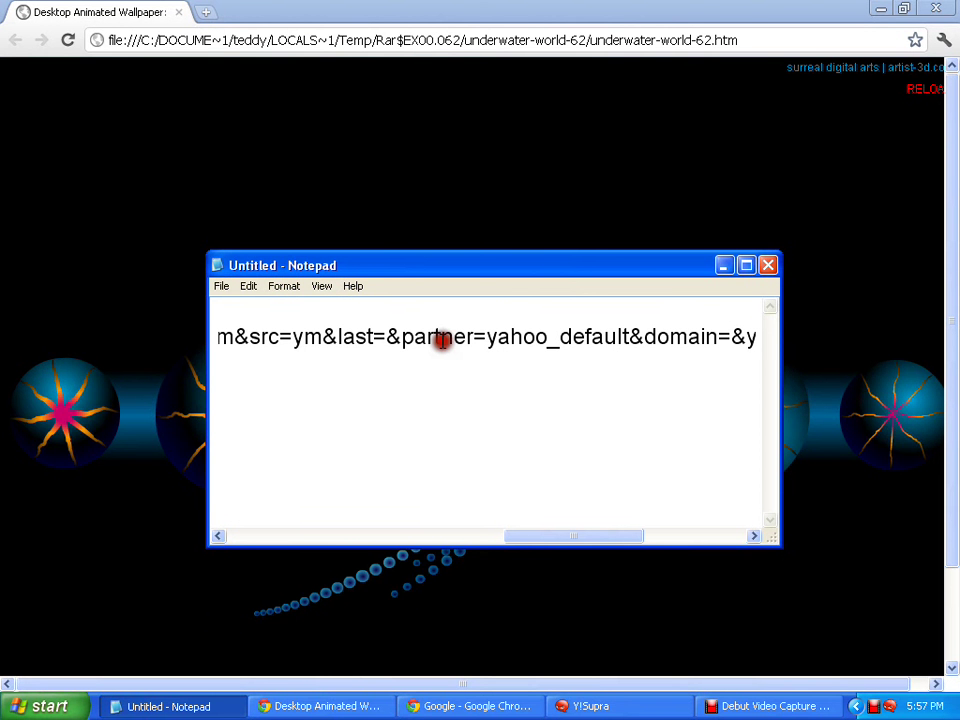
key("BackSpace")
key("BackSpace")
key("BackSpace")
key("BackSpace")
key("BackSpace")
key("BackSpace")
key("BackSpace")
key("BackSpace")
key("BackSpace")
key("BackSpace")
key("BackSpace")
key("BackSpace")
key("BackSpace")
key("BackSpace")
key("BackSpace")
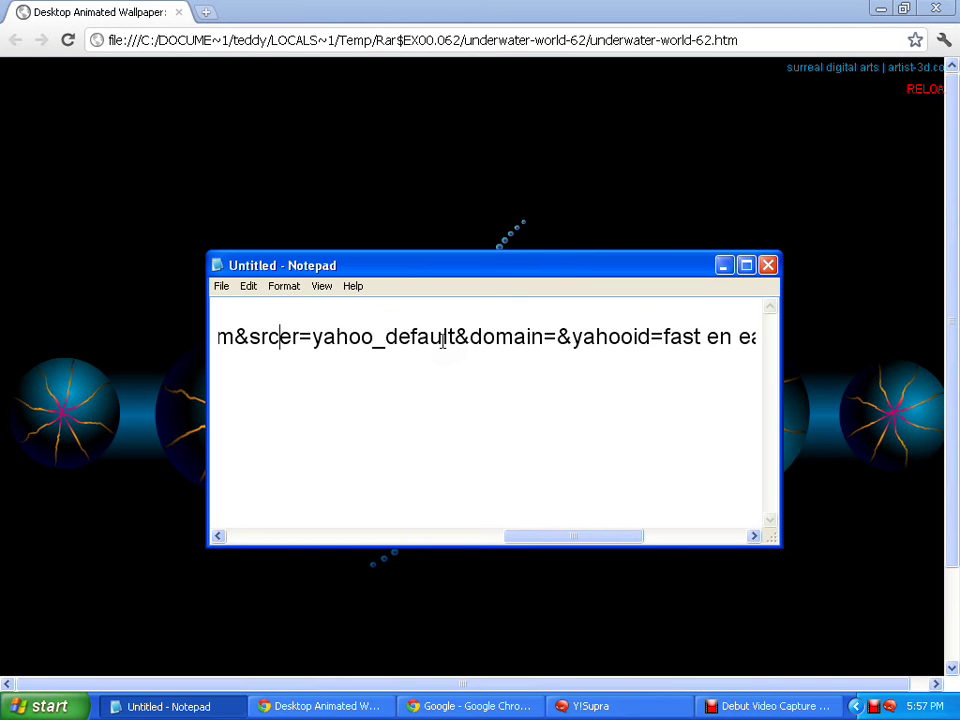
key("Delete")
key("Delete")
key("Delete")
key("Delete")
key("Delete")
key("Delete")
key("Delete")
key("Delete")
key("Delete")
key("Delete")
key("Delete")
key("Delete")
key("Delete")
key("Delete")
key("Delete")
key("Delete")
key("Delete")
key("Delete")
key("Delete")
key("Delete")
key("Delete")
key("Delete")
key("Delete")
key("Delete")
key("Delete")
key("Delete")
key("Delete")
key("Delete")
key("Delete")
key("Delete")
key("Delete")
key("Delete")
key("Delete")
key("Delete")
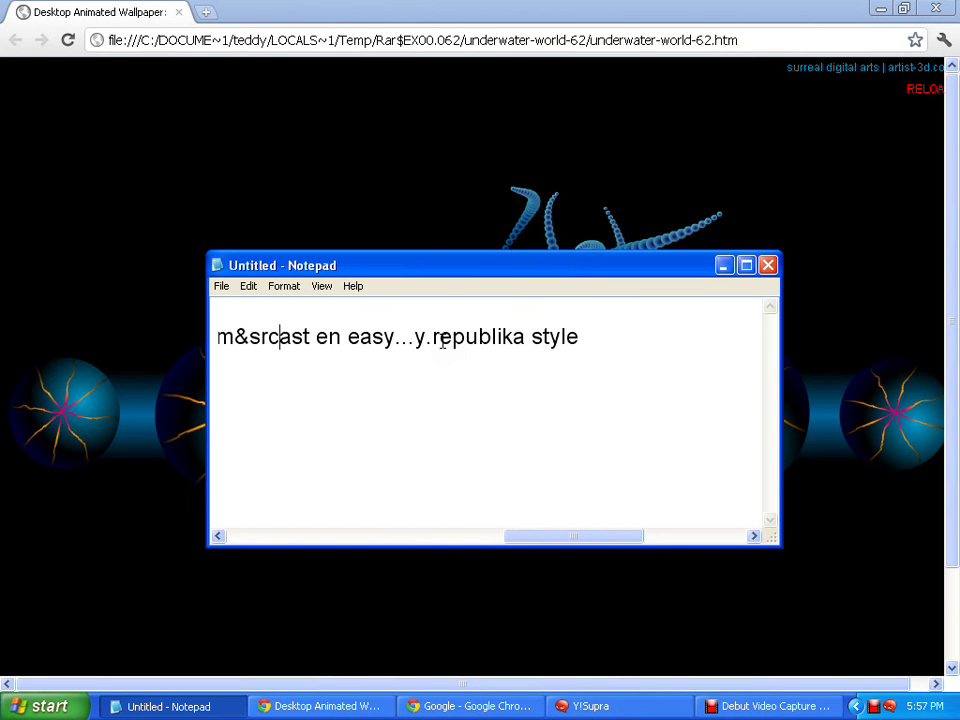
key("Delete")
key("Delete")
key("Delete")
key("Delete")
key("Delete")
key("Delete")
key("Delete")
key("Delete")
key("Delete")
key("Delete")
key("Delete")
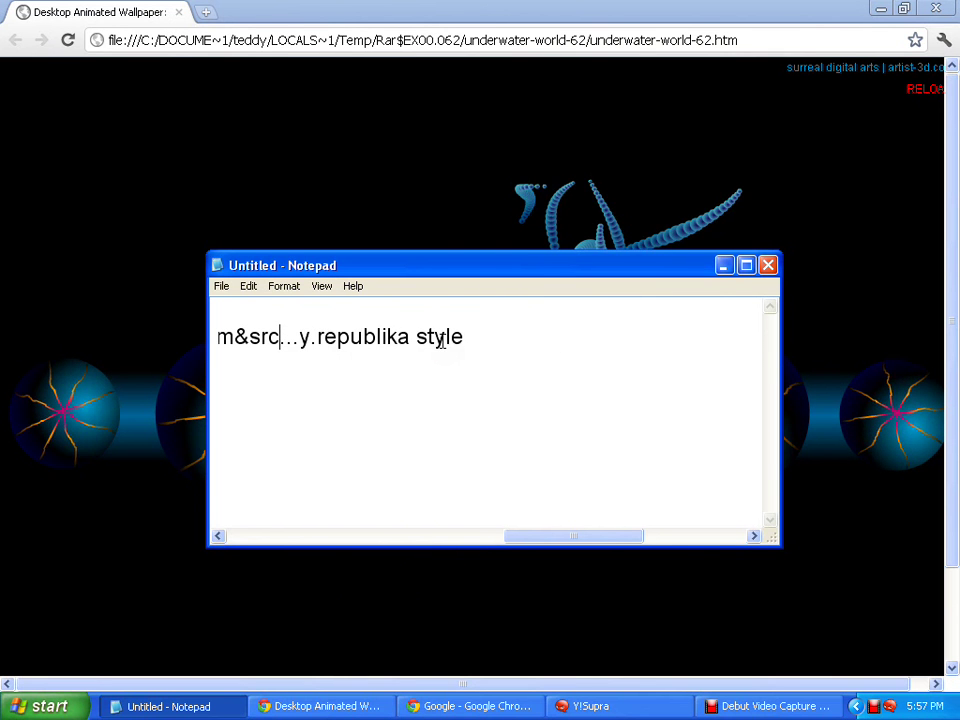
key("Delete")
key("Delete")
key("Delete")
key("Delete")
key("Delete")
key("Delete")
key("Delete")
key("Delete")
key("Delete")
key("Delete")
key("Delete")
key("Delete")
key("Delete")
key("Delete")
key("Delete")
key("Delete")
key("Delete")
key("Delete")
key("Delete")
key("Delete")
key("BackSpace")
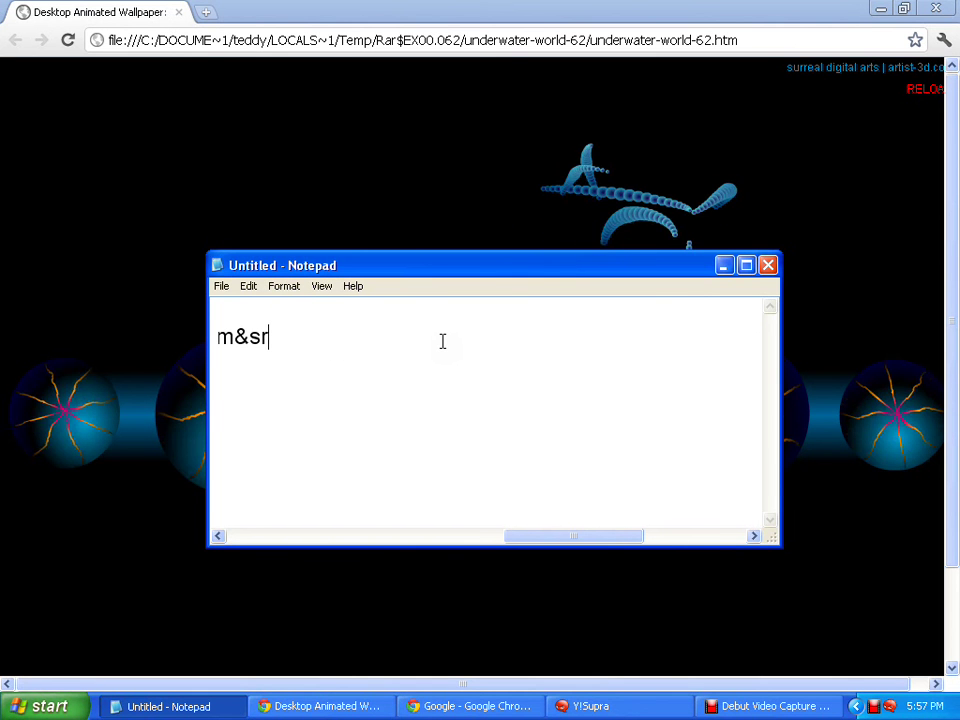
key("BackSpace")
key("BackSpace")
key("BackSpace")
key("BackSpace")
key("BackSpace")
key("BackSpace")
key("BackSpace")
key("BackSpace")
key("BackSpace")
key("BackSpace")
key("BackSpace")
key("BackSpace")
key("BackSpace")
key("BackSpace")
key("BackSpace")
key("BackSpace")
key("BackSpace")
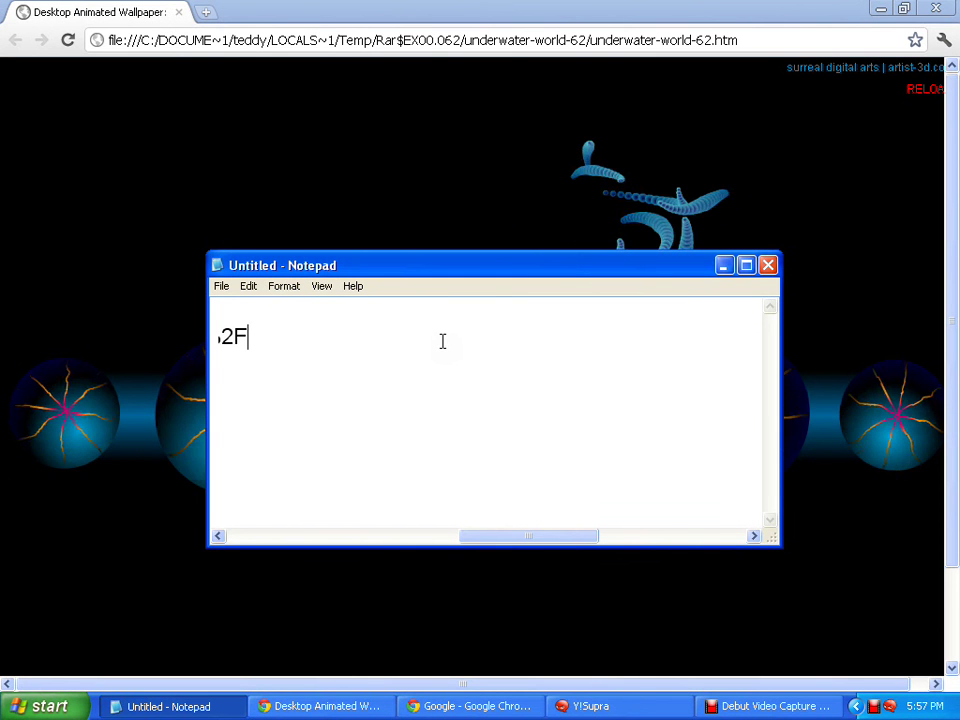
key("BackSpace")
key("BackSpace")
key("BackSpace")
key("BackSpace")
key("BackSpace")
key("BackSpace")
key("BackSpace")
key("BackSpace")
key("BackSpace")
key("BackSpace")
key("BackSpace")
key("BackSpace")
key("BackSpace")
key("BackSpace")
key("BackSpace")
key("BackSpace")
key("BackSpace")
key("BackSpace")
key("BackSpace")
key("BackSpace")
key("BackSpace")
key("BackSpace")
key("BackSpace")
key("BackSpace")
key("BackSpace")
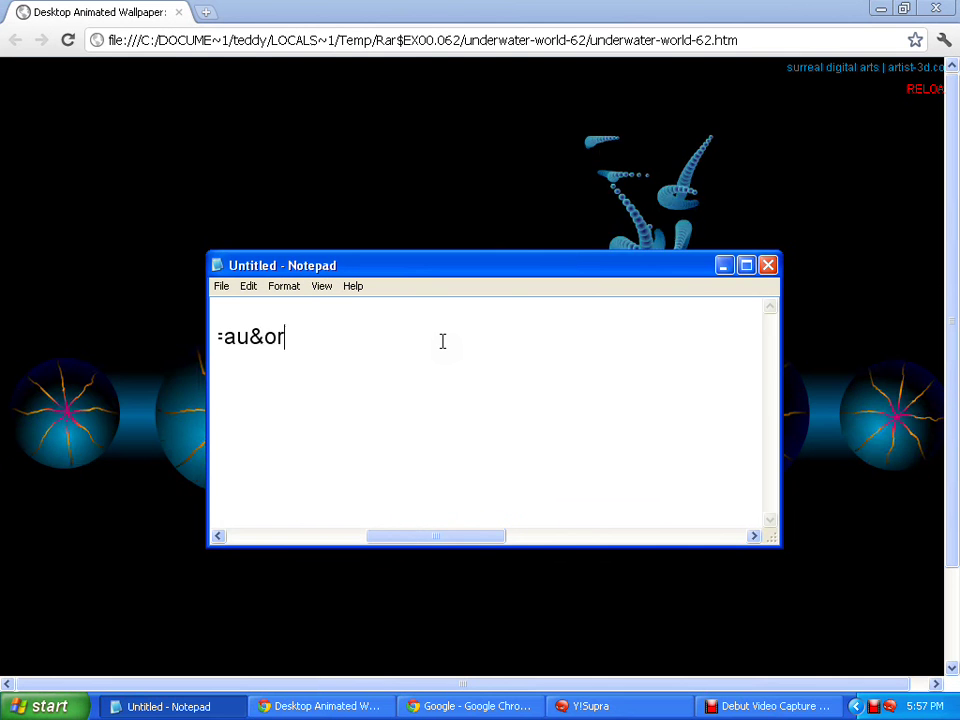
key("BackSpace")
key("BackSpace")
key("BackSpace")
key("BackSpace")
key("BackSpace")
key("BackSpace")
key("BackSpace")
key("BackSpace")
key("BackSpace")
key("BackSpace")
key("BackSpace")
key("BackSpace")
key("BackSpace")
key("BackSpace")
key("BackSpace")
key("BackSpace")
key("BackSpace")
key("BackSpace")
key("BackSpace")
key("BackSpace")
key("BackSpace")
key("BackSpace")
key("BackSpace")
key("BackSpace")
key("BackSpace")
key("BackSpace")
key("BackSpace")
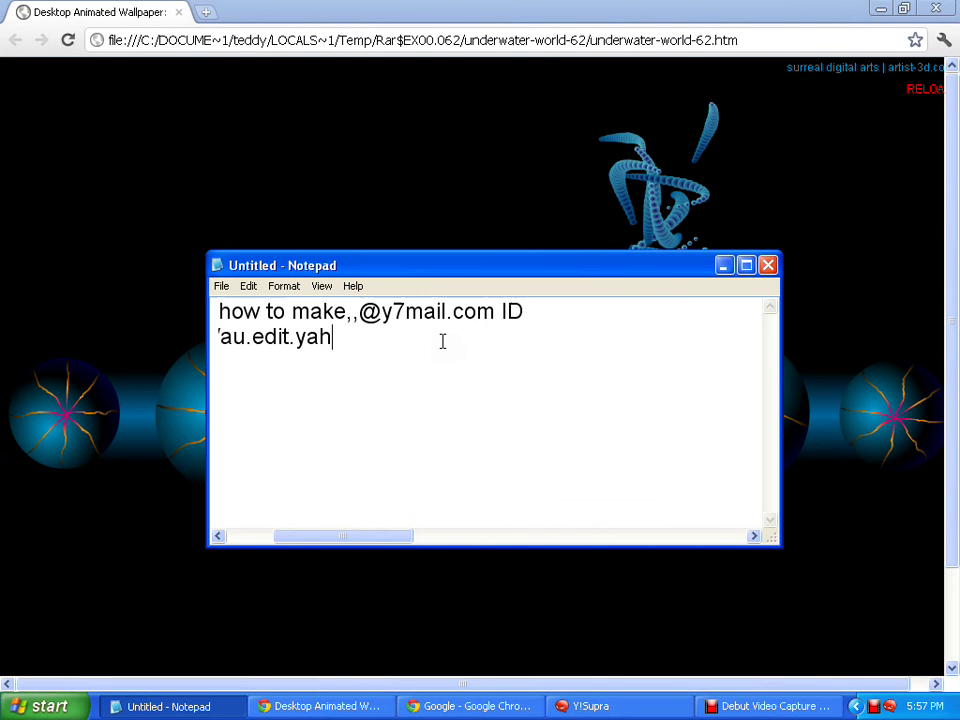
key("BackSpace")
key("BackSpace")
key("BackSpace")
key("BackSpace")
key("BackSpace")
key("BackSpace")
key("BackSpace")
key("BackSpace")
key("BackSpace")
key("BackSpace")
key("BackSpace")
key("BackSpace")
key("BackSpace")
key("BackSpace")
key("BackSpace")
key("BackSpace")
key("BackSpace")
key("BackSpace")
key("BackSpace")
key("BackSpace")
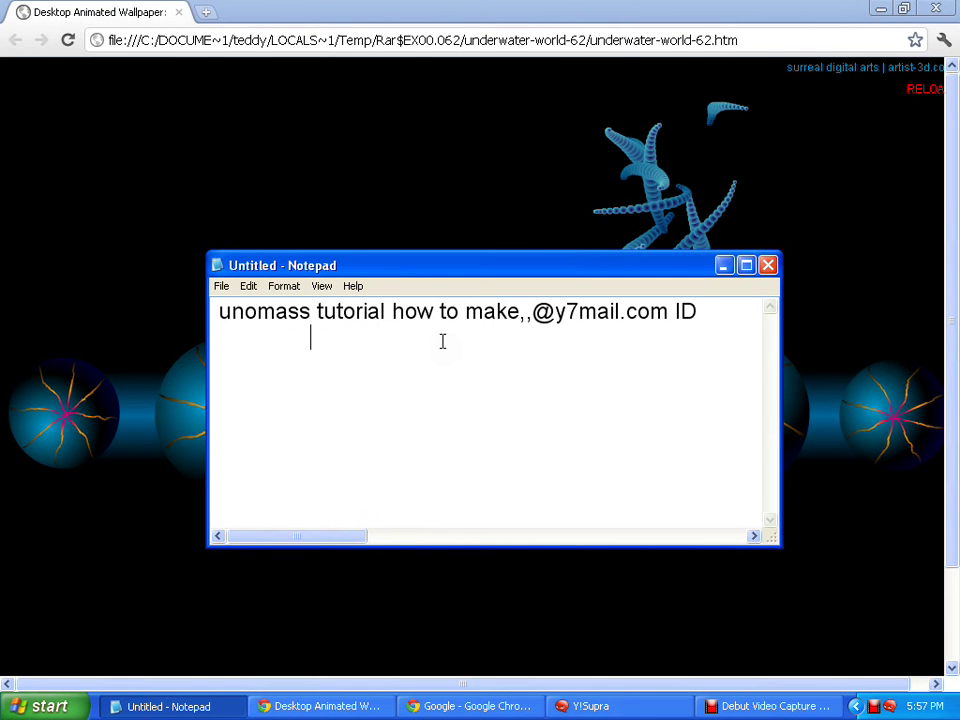
key("BackSpace")
key("BackSpace")
key("BackSpace")
key("BackSpace")
key("BackSpace")
key("BackSpace")
key("BackSpace")
key("BackSpace")
key("BackSpace")
key("BackSpace")
key("BackSpace")
key("BackSpace")
key("BackSpace")
key("BackSpace")
key("BackSpace")
key("BackSpace")
key("BackSpace")
key("BackSpace")
key("BackSpace")
key("BackSpace")
key("BackSpace")
key("BackSpace")
key("BackSpace")
key("BackSpace")
key("BackSpace")
key("BackSpace")
key("BackSpace")
key("BackSpace")
key("BackSpace")
key("BackSpace")
key("BackSpace")
key("BackSpace")
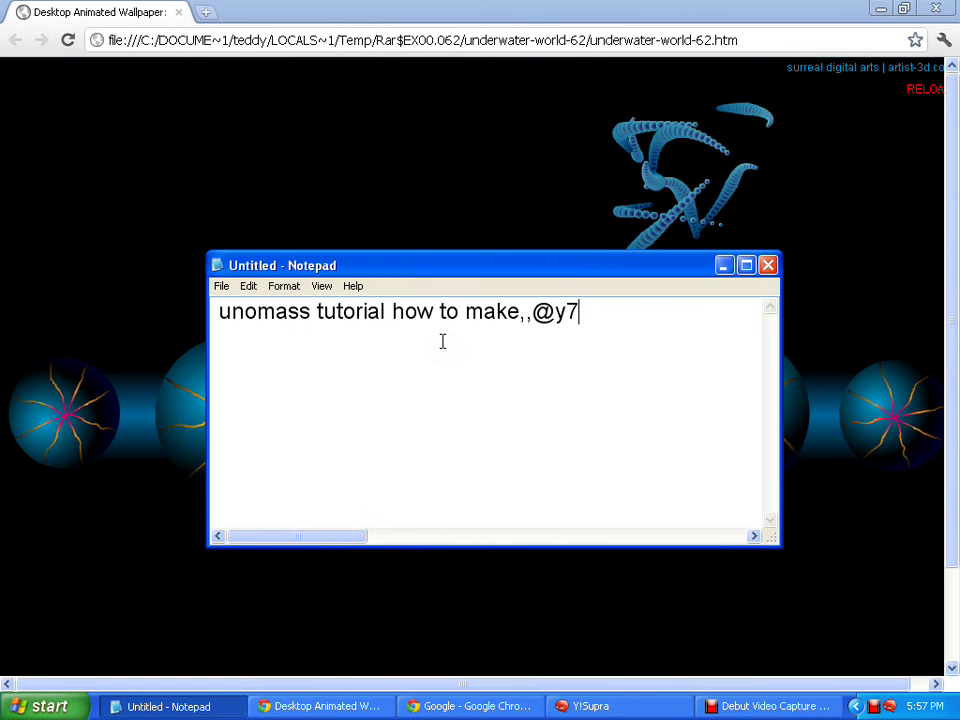
key("BackSpace")
key("BackSpace")
key("BackSpace")
key("BackSpace")
key("BackSpace")
key("BackSpace")
key("BackSpace")
key("BackSpace")
key("BackSpace")
key("BackSpace")
key("BackSpace")
key("BackSpace")
key("BackSpace")
key("BackSpace")
key("BackSpace")
key("BackSpace")
key("BackSpace")
key("BackSpace")
key("BackSpace")
key("BackSpace")
key("BackSpace")
key("BackSpace")
key("BackSpace")
key("BackSpace")
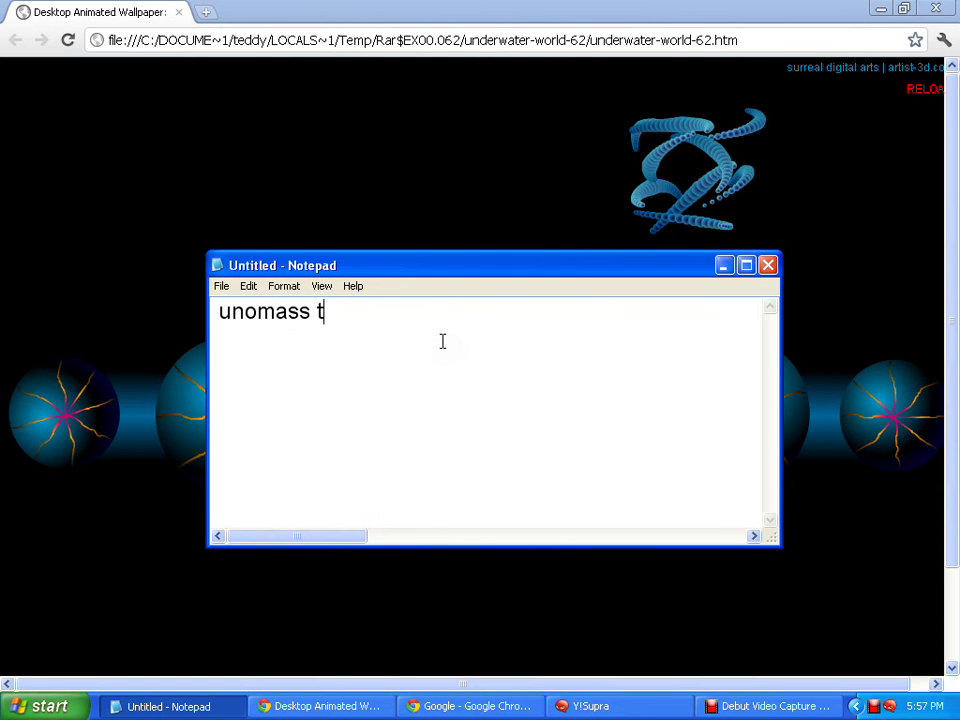
key("BackSpace")
key("BackSpace")
key("BackSpace")
key("BackSpace")
key("BackSpace")
key("BackSpace")
key("BackSpace")
key("BackSpace")
key("BackSpace")
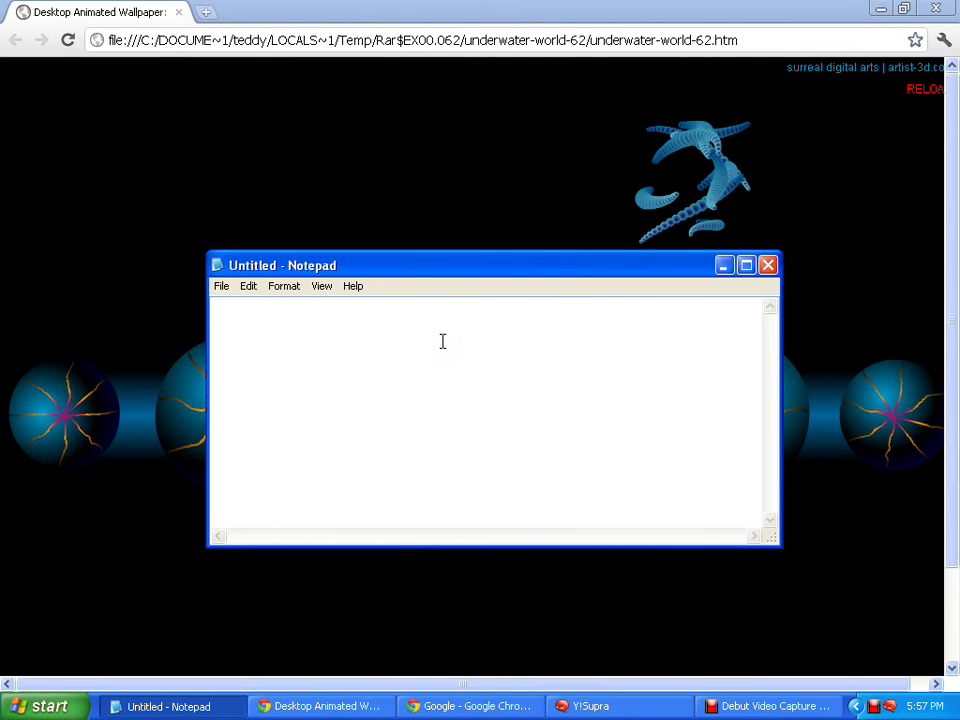
Apply Arial Regular at size 11 to the note's font
left_click(284, 286)
left_click(275, 288)
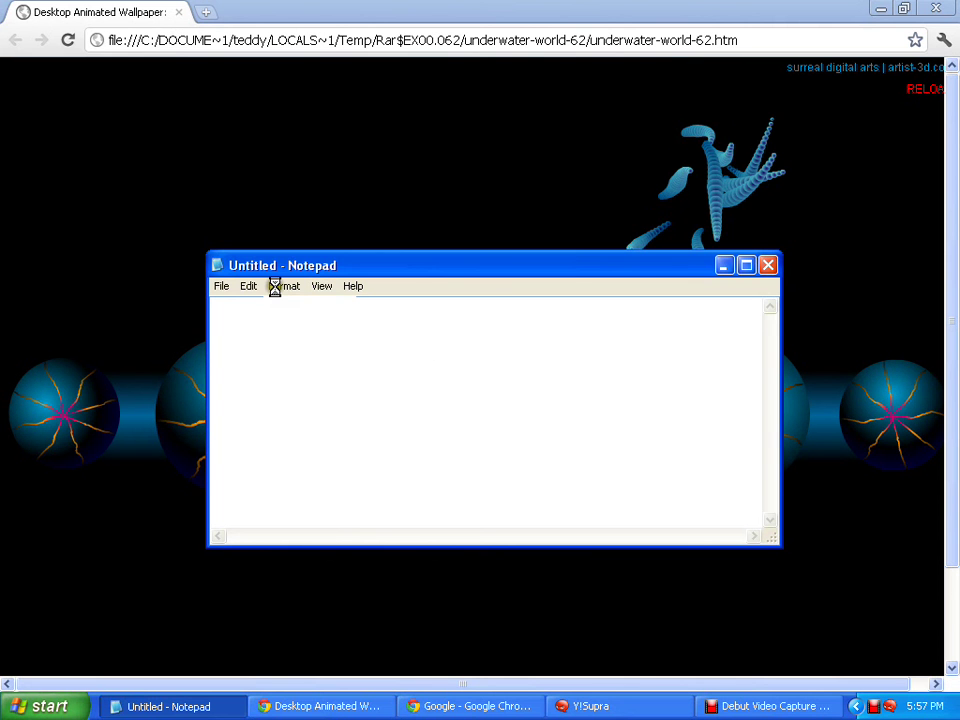
left_click(349, 328)
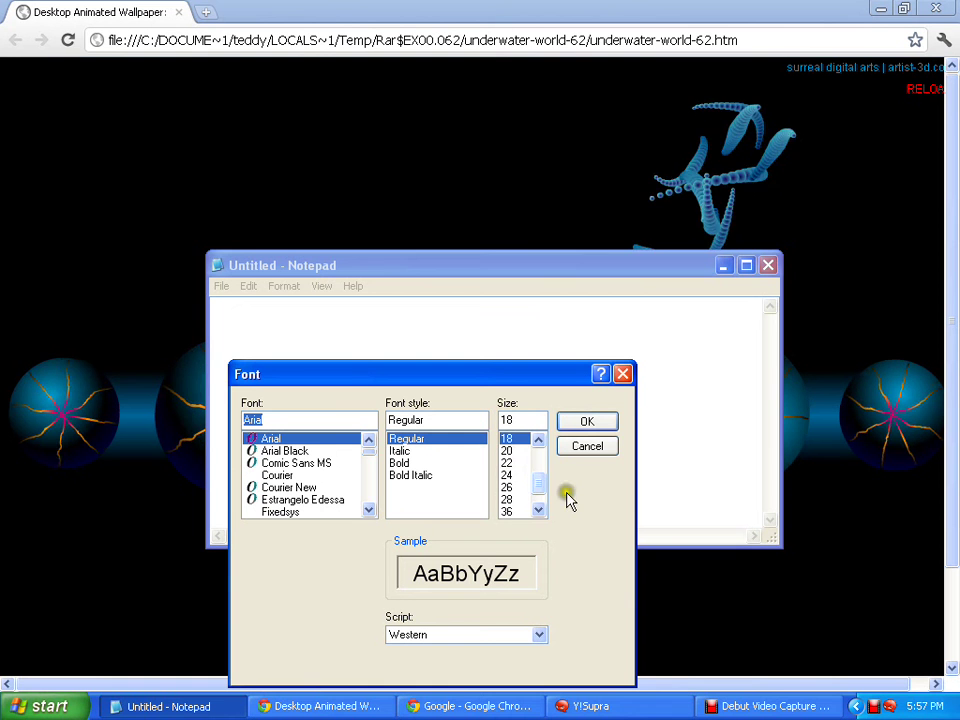
scroll(535, 475, "up", 2)
left_click(521, 465)
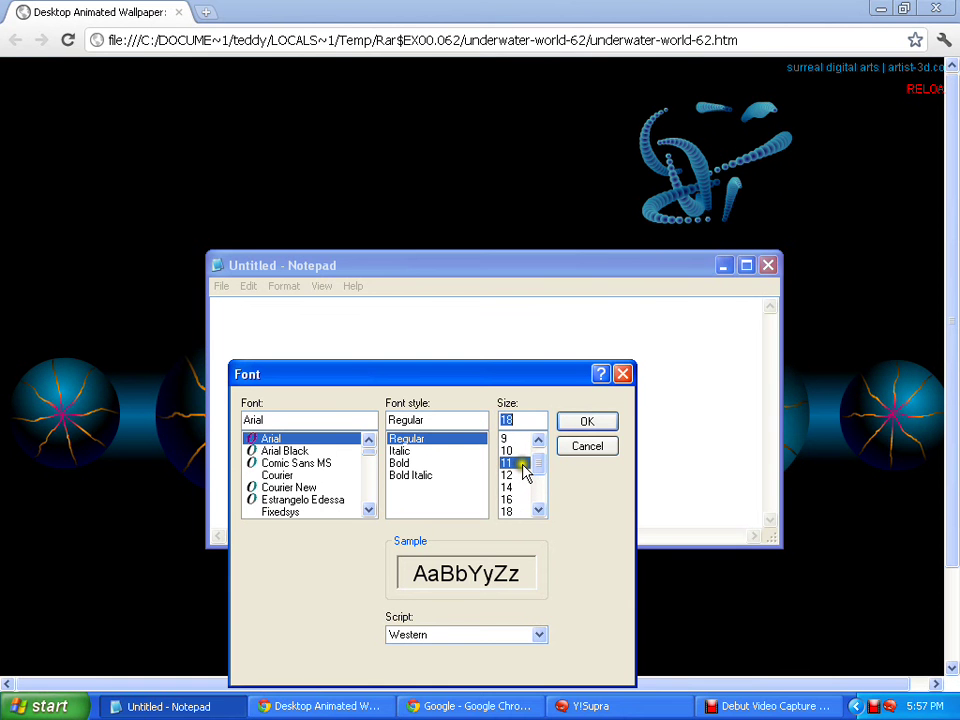
left_click(566, 428)
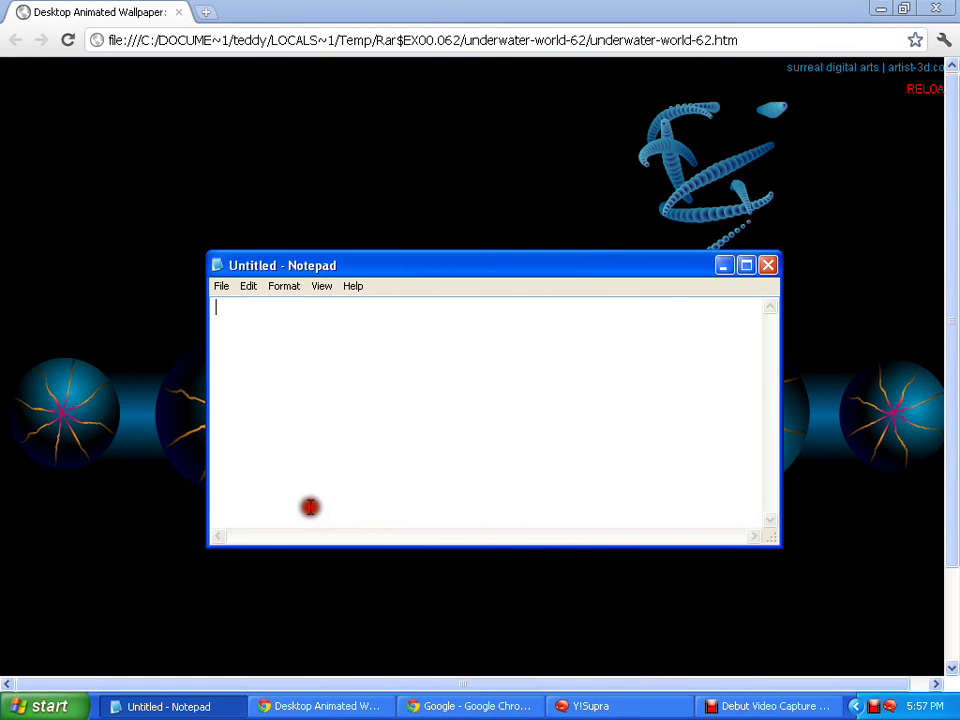
Paste the Yahoo registration URL into the empty note
right_click(351, 346)
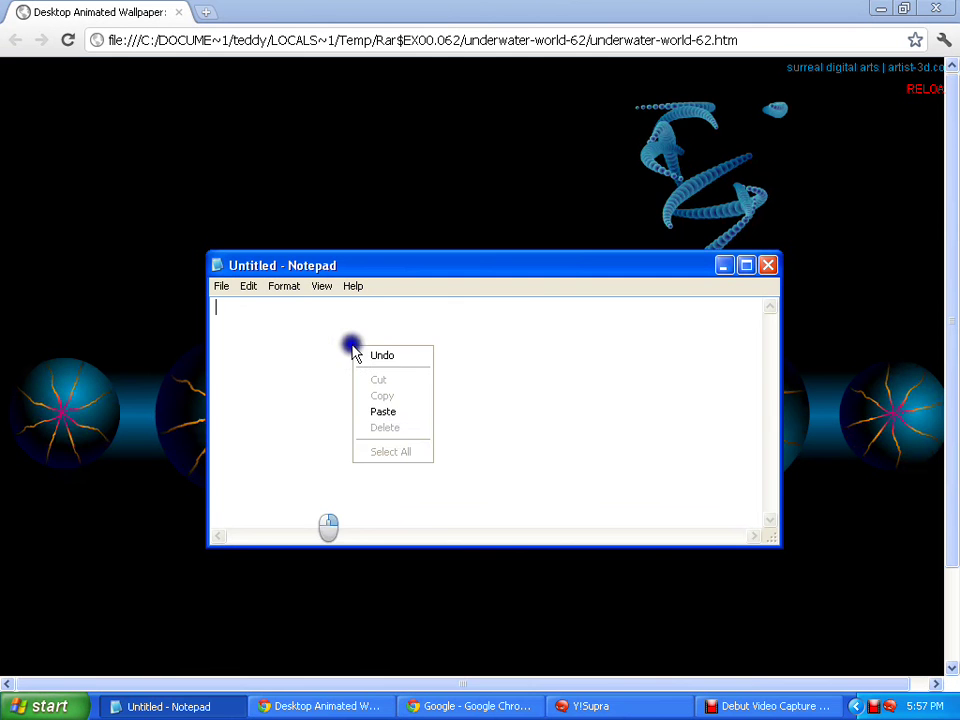
left_click(381, 412)
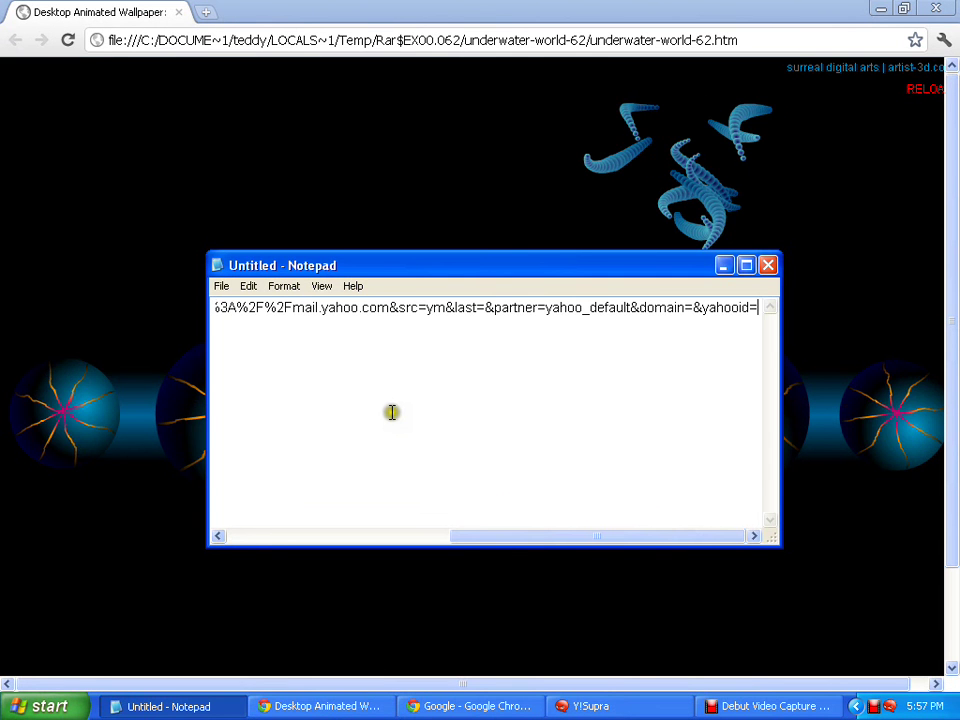
left_click(380, 407)
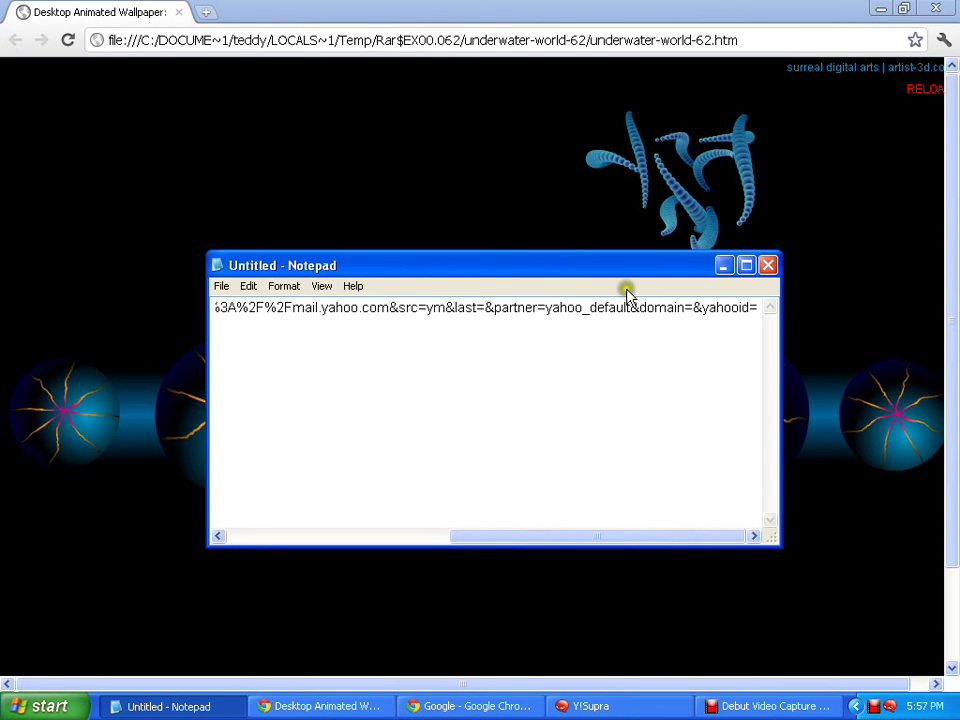
Reposition and widen the Notepad window, then break the URL after '%2Fmai'
left_click_drag(627, 292, 537, 242)
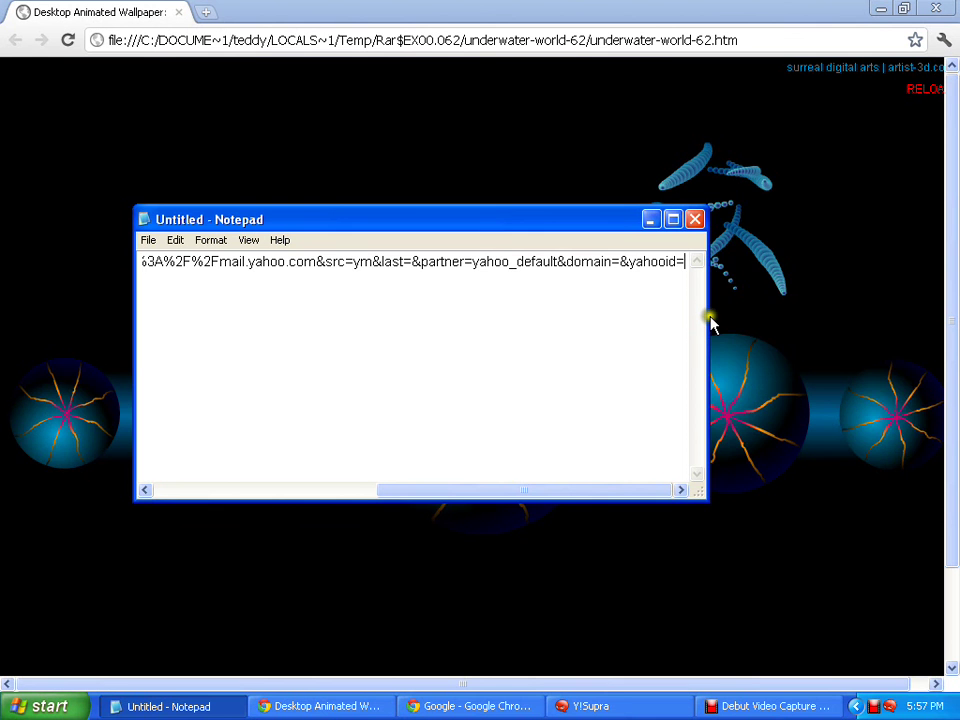
left_click_drag(710, 318, 953, 330)
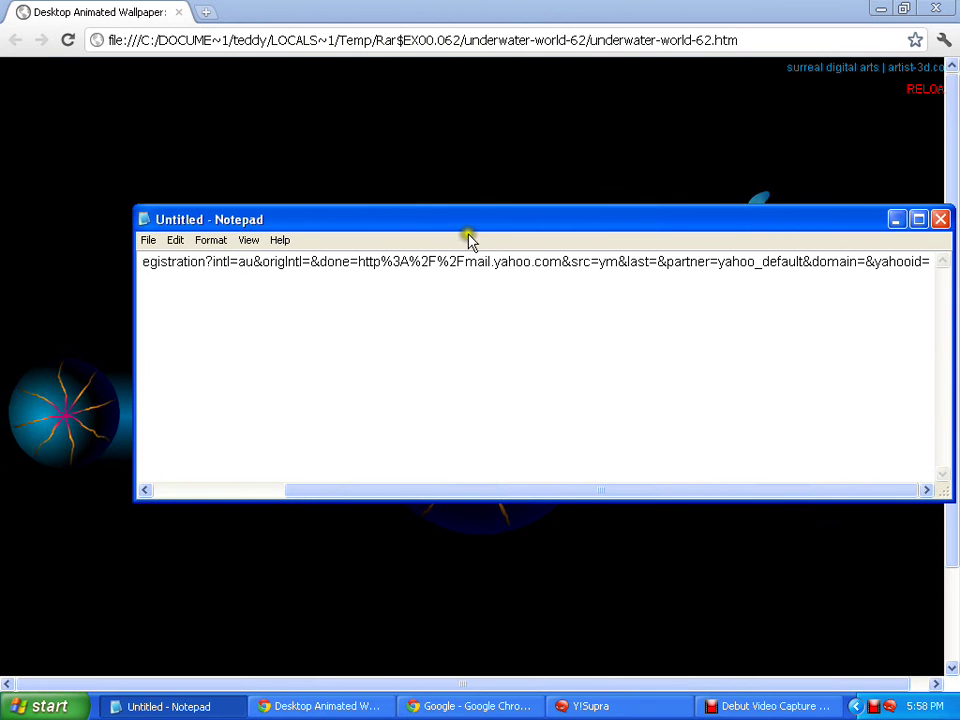
left_click_drag(467, 221, 427, 193)
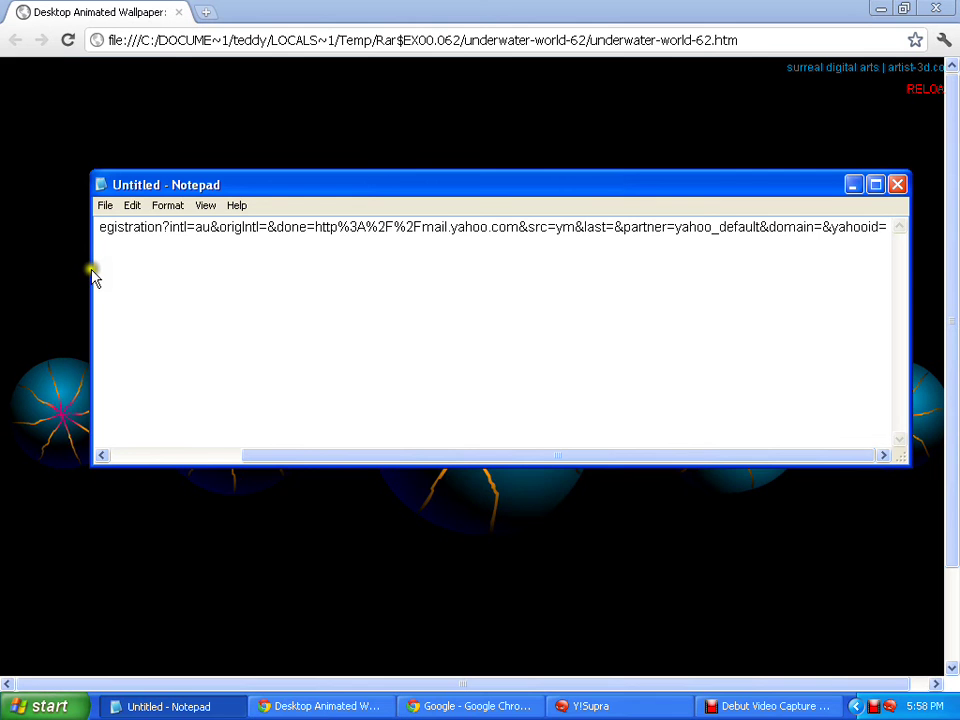
left_click_drag(88, 273, 4, 267)
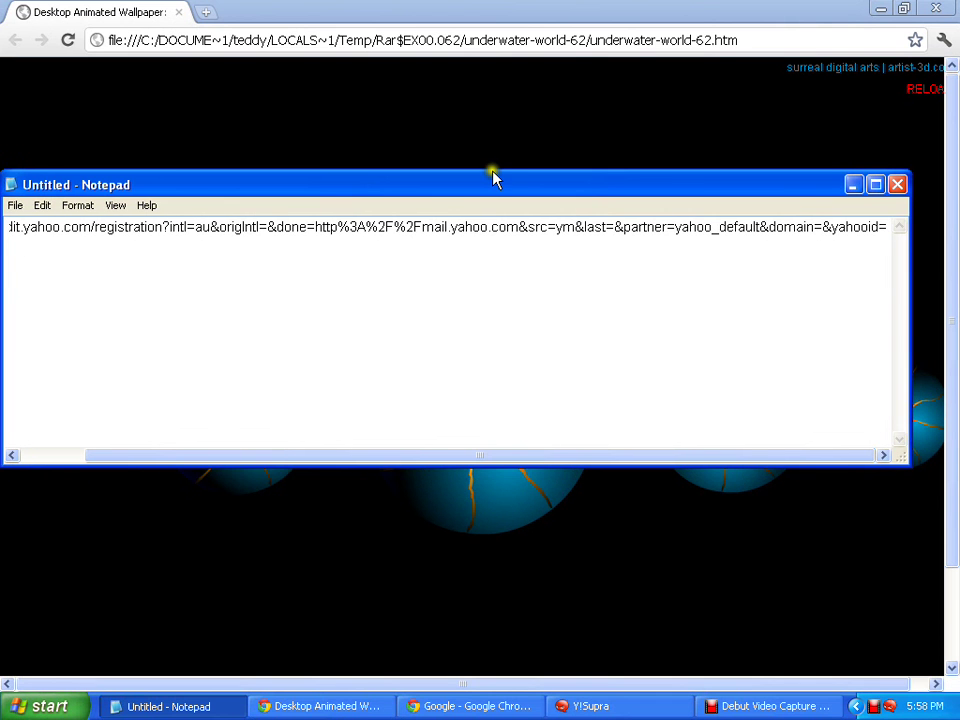
left_click_drag(493, 178, 445, 186)
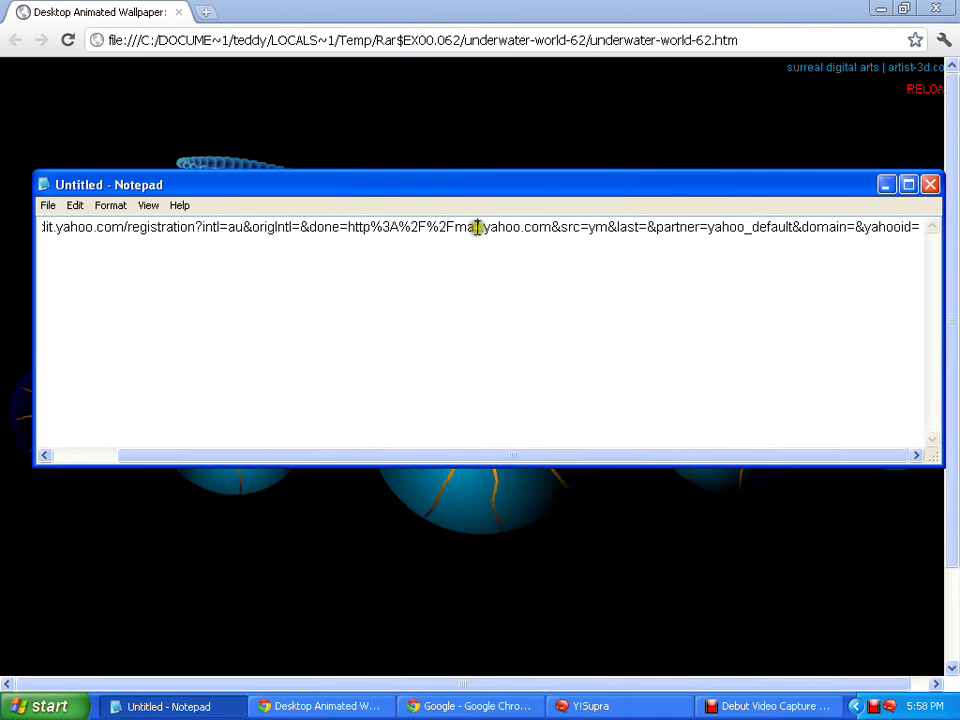
left_click(477, 227)
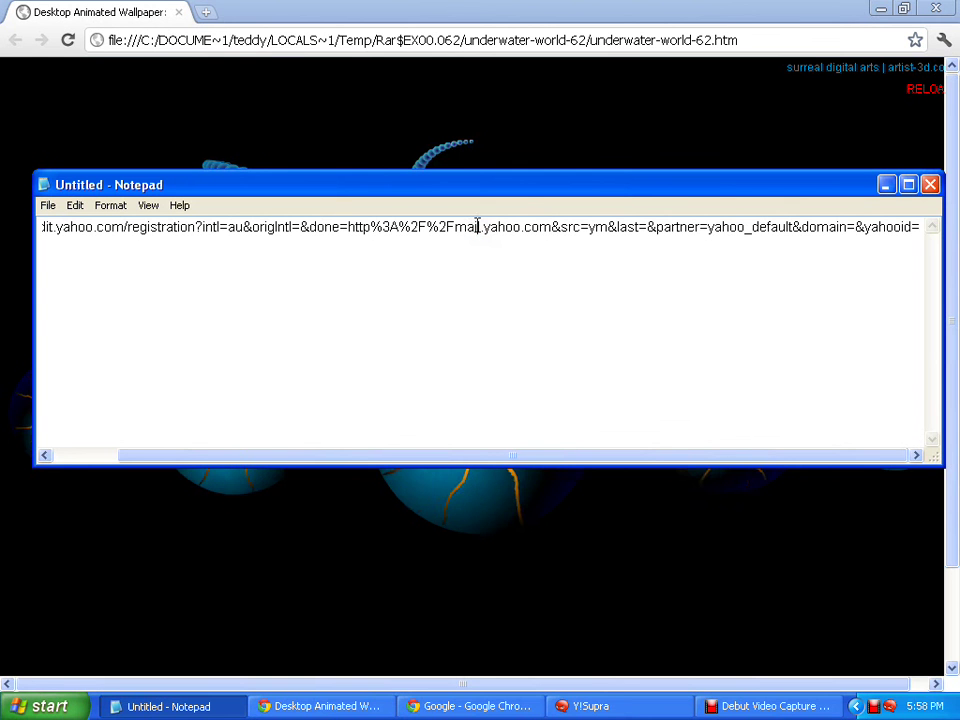
key("Return")
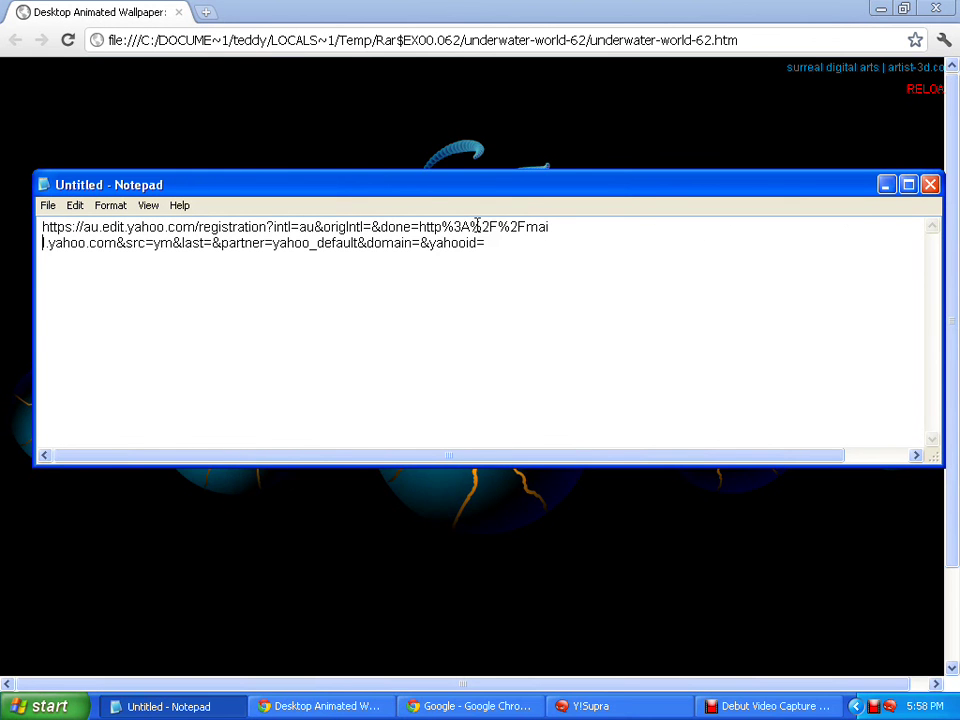
Enlarge the two-line URL to font size 14 and minimize Notepad
left_click(444, 320)
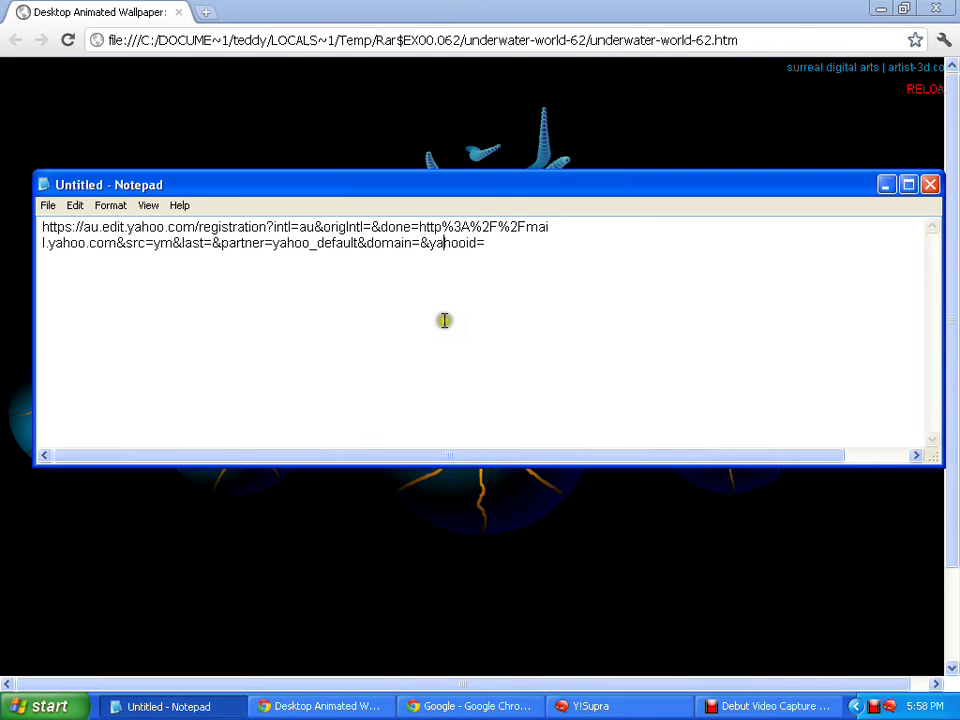
left_click(586, 240)
key("alt+o")
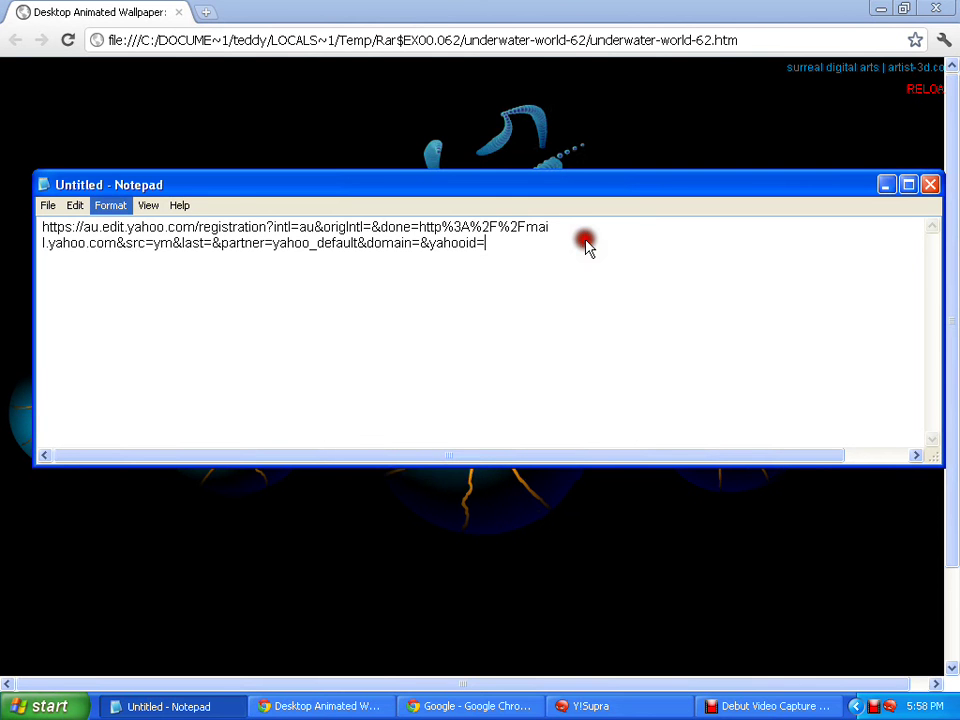
left_click(111, 207)
left_click(111, 240)
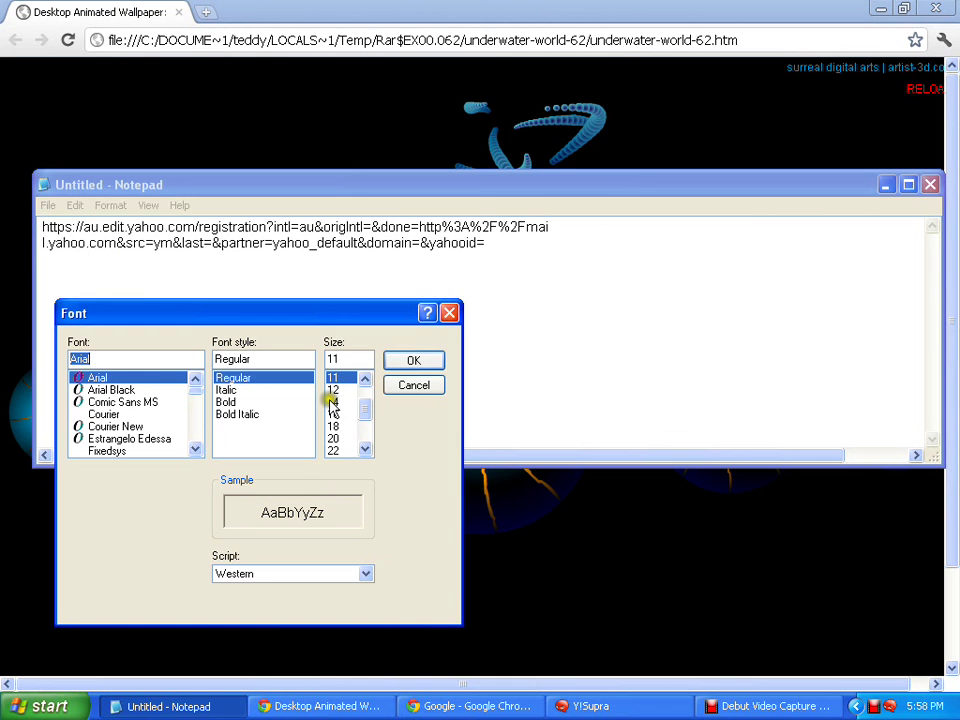
left_click(332, 402)
left_click(418, 362)
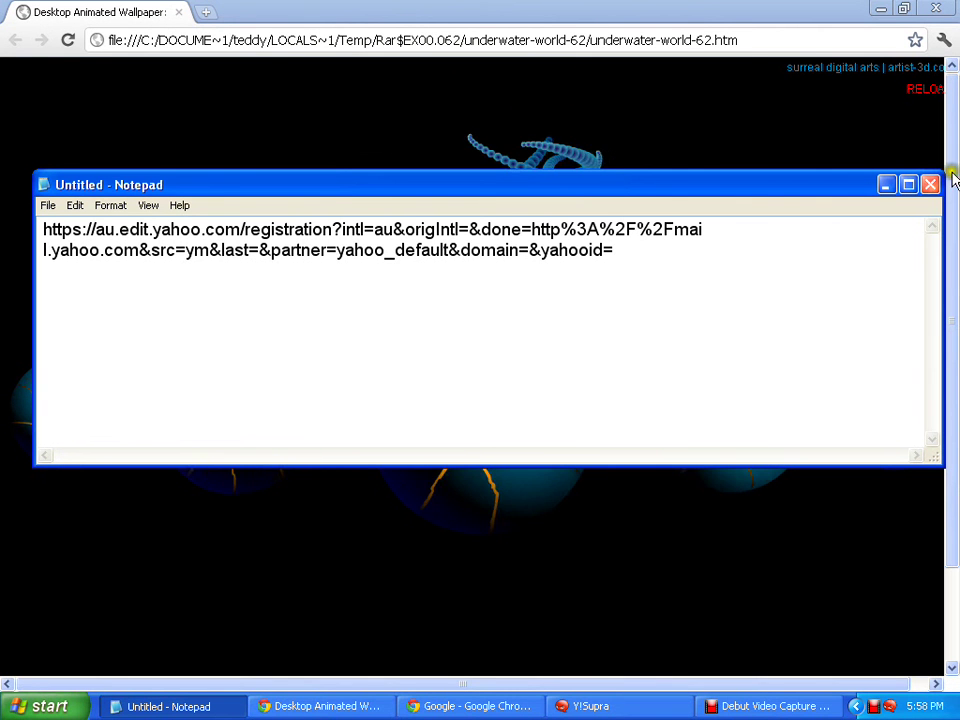
left_click(885, 186)
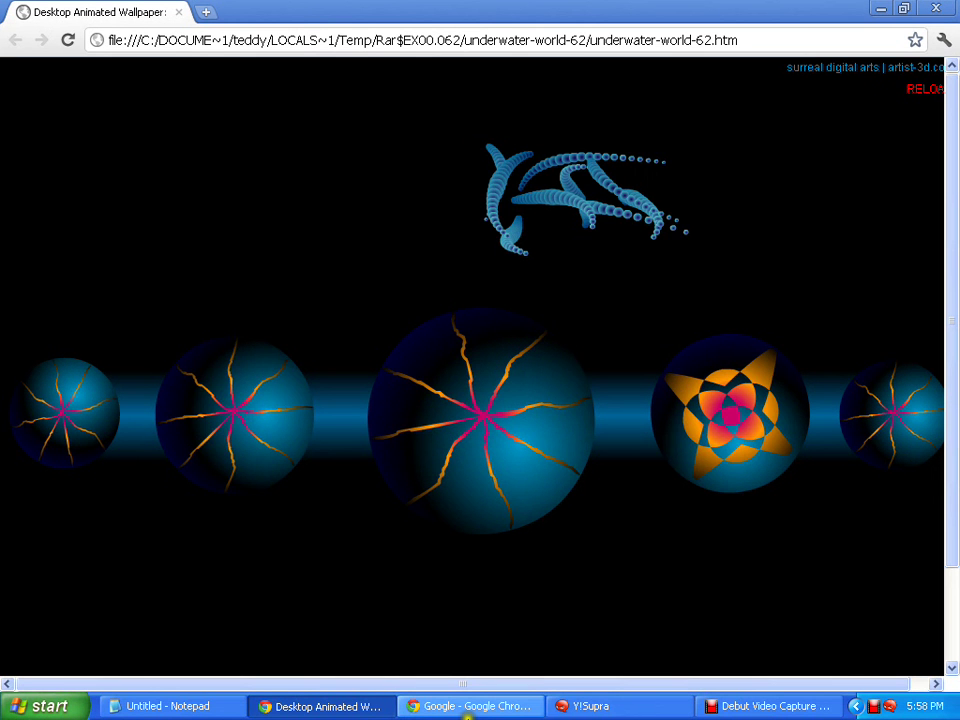
Paste the copied Yahoo URL into Chrome's address bar and load the Yahoo!7 sign-up form
left_click(464, 708)
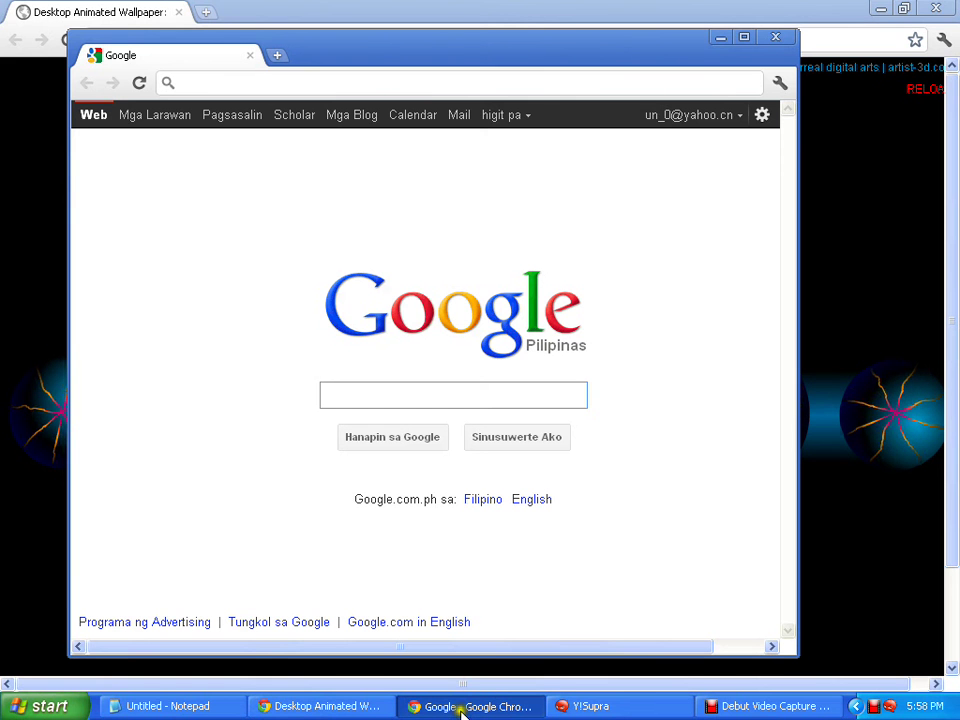
right_click(212, 80)
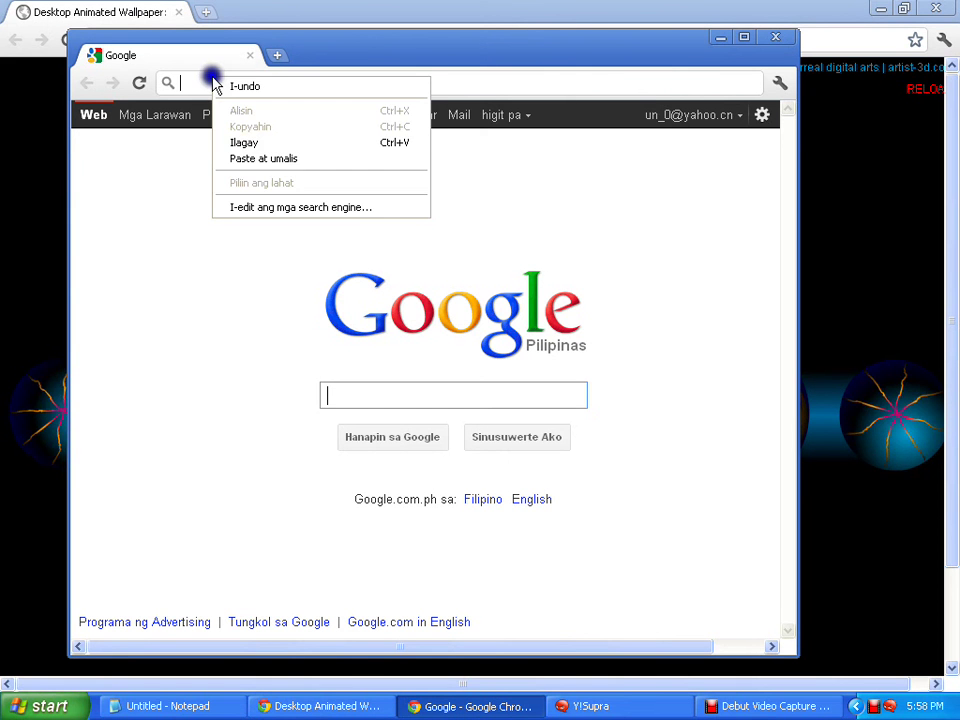
left_click(256, 146)
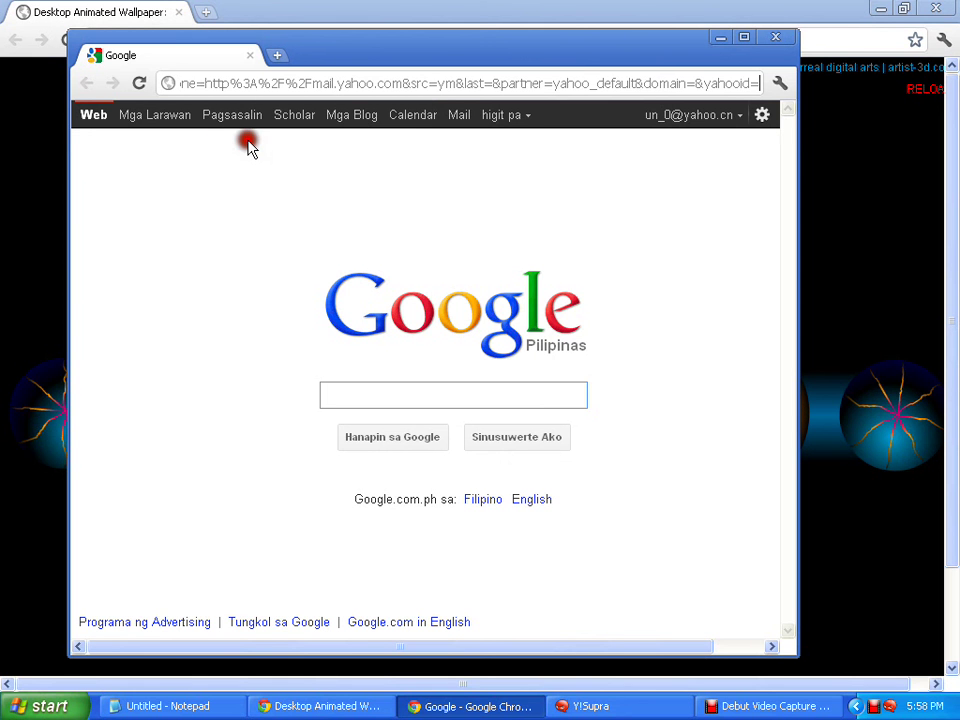
key("Return")
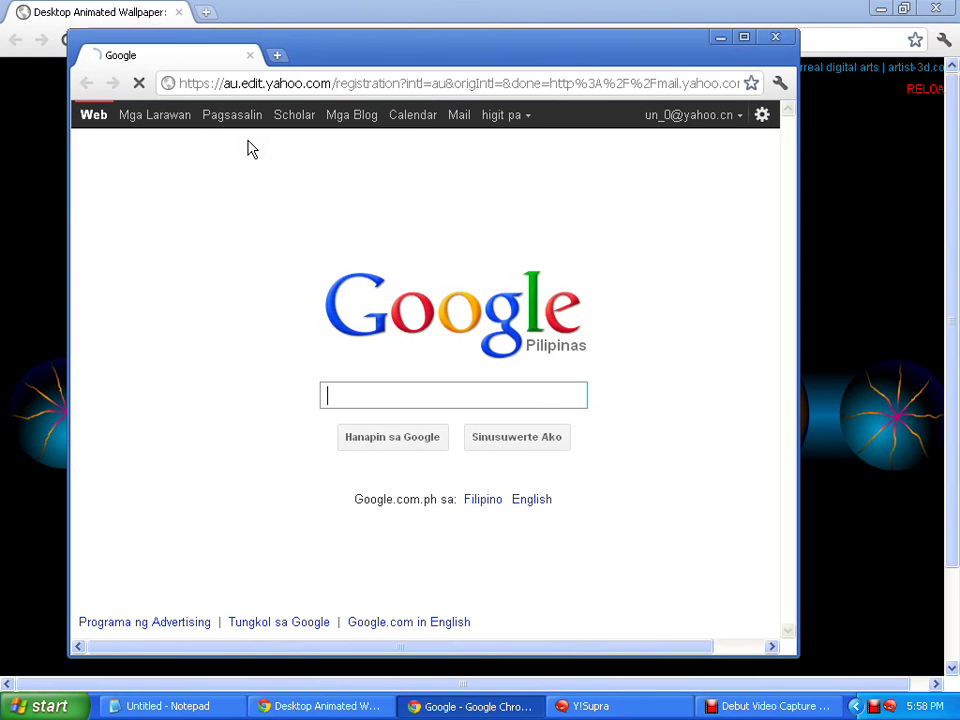
left_click(280, 154)
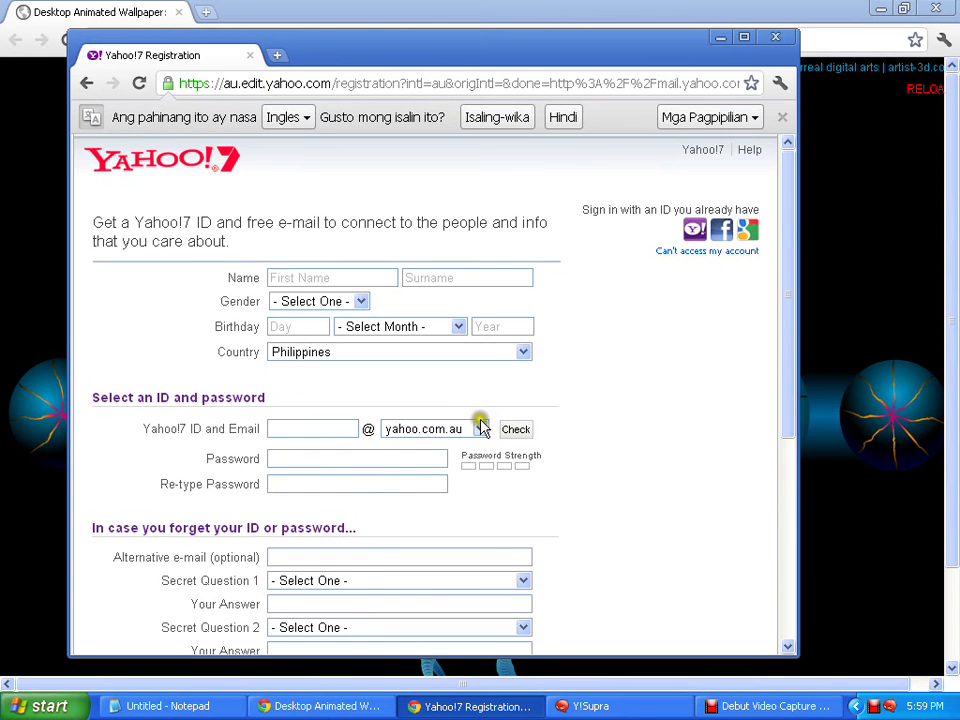
Choose y7mail.com as the email domain and fill in the first name and surname
left_click(477, 437)
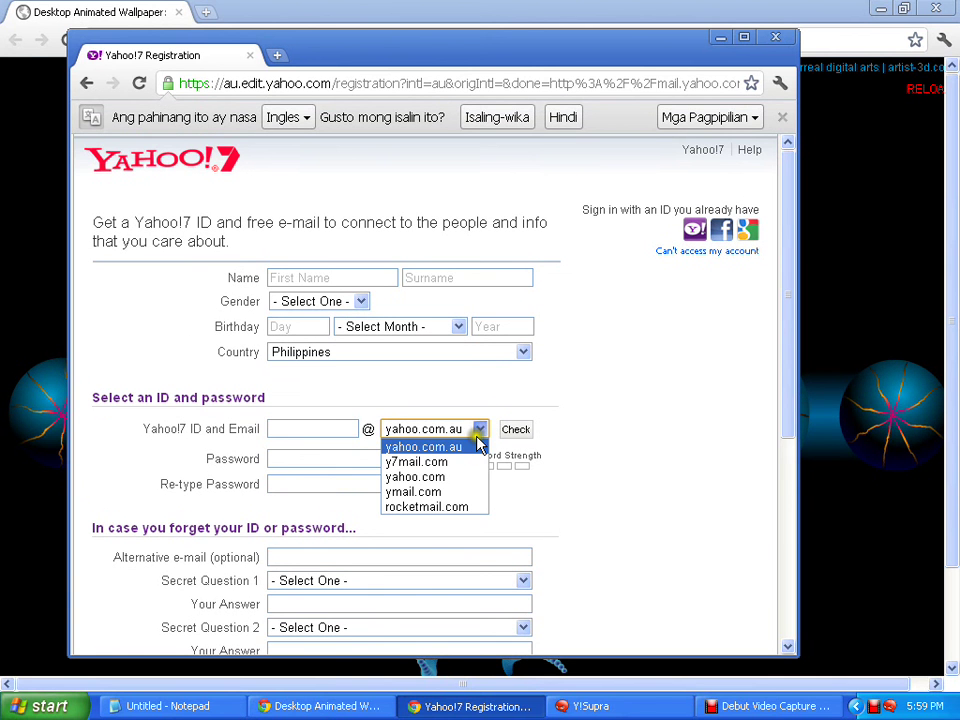
left_click(437, 461)
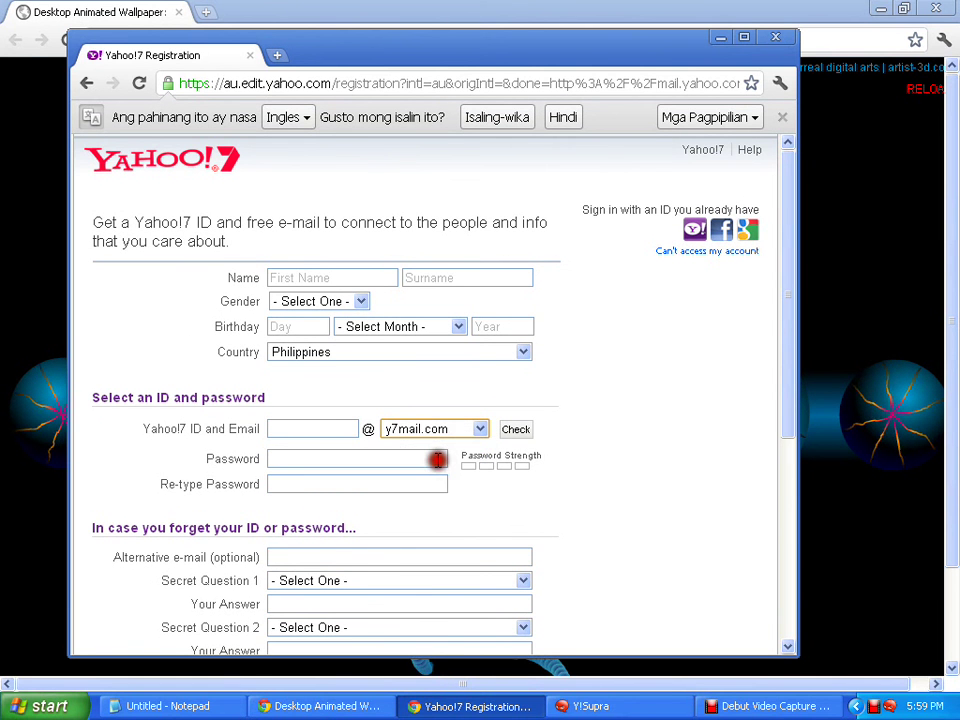
left_click(322, 277)
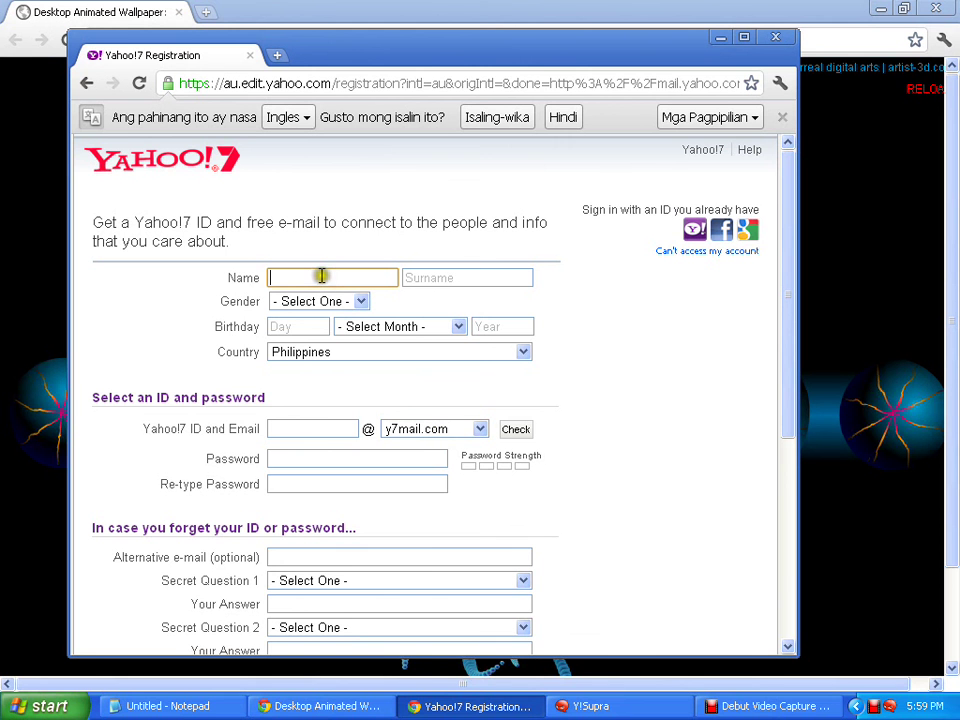
type("h")
type("jhj")
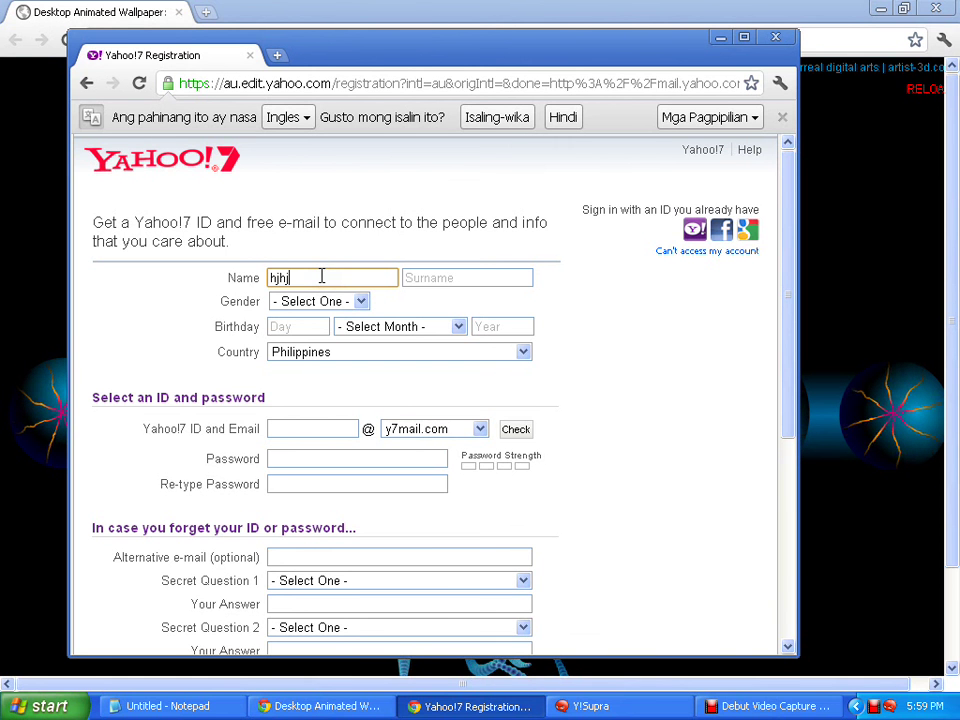
left_click(452, 281)
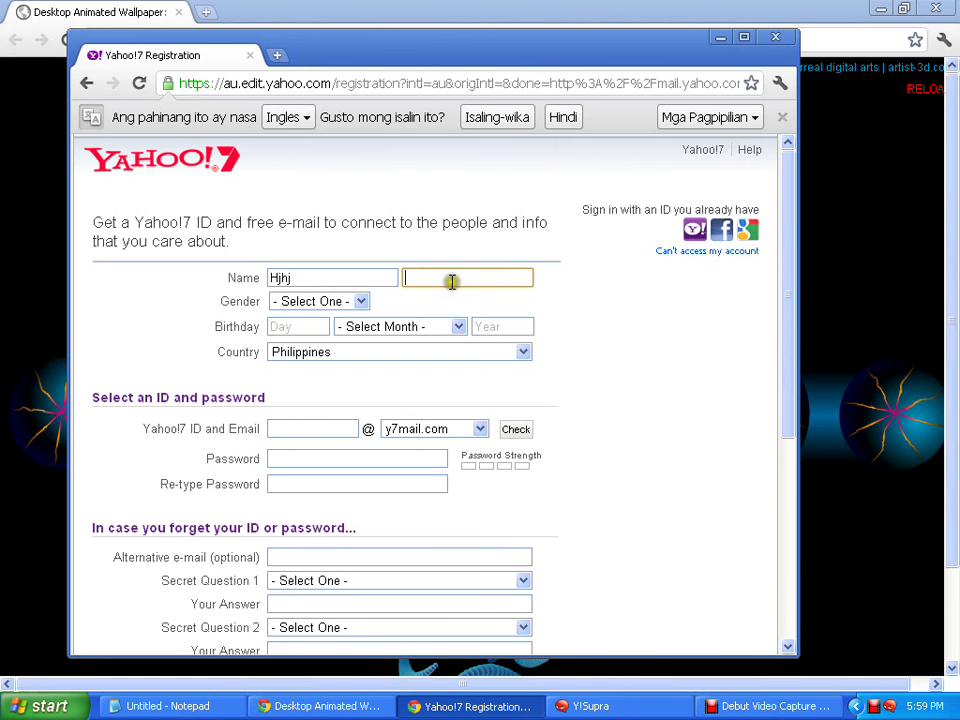
type("fjhffg")
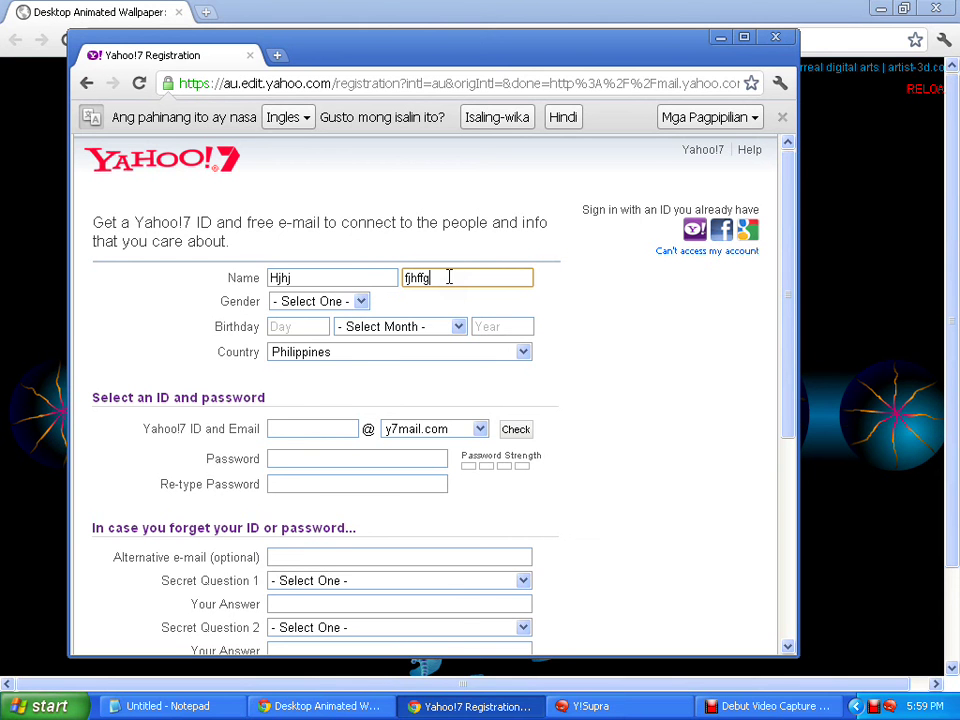
Set gender to Female and birthday to 4 February 1985, then select the ID field
left_click(359, 301)
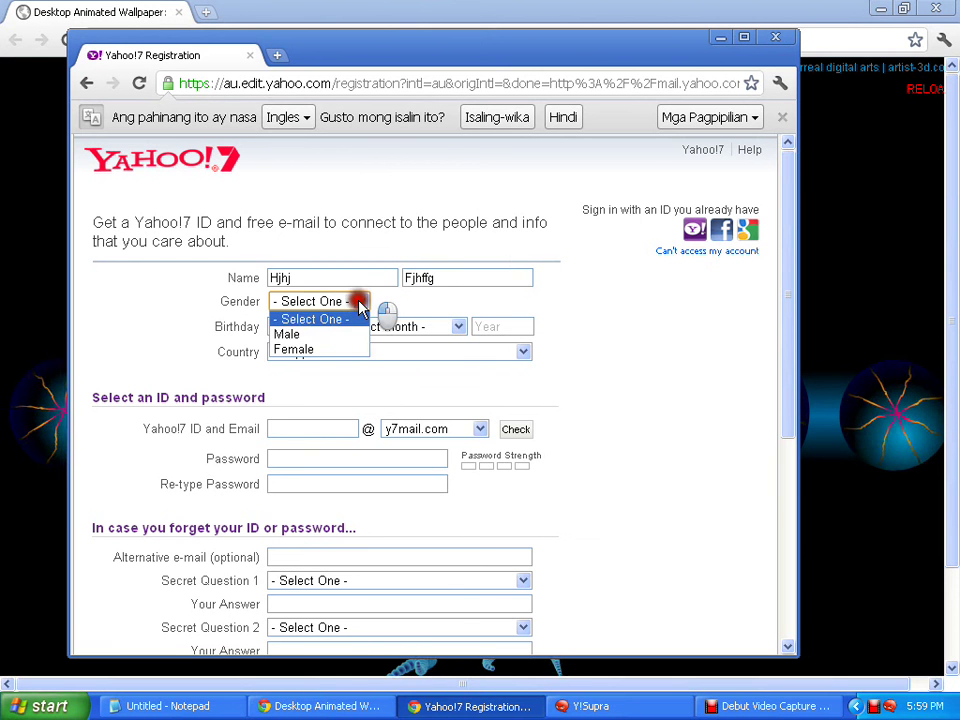
left_click(296, 350)
left_click(295, 326)
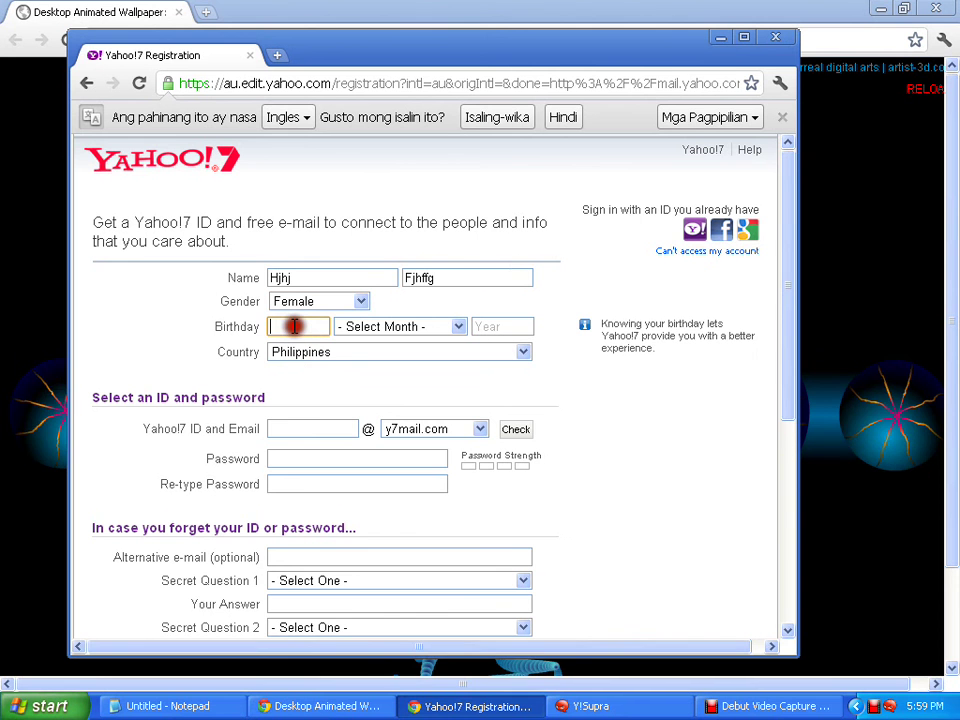
type("4")
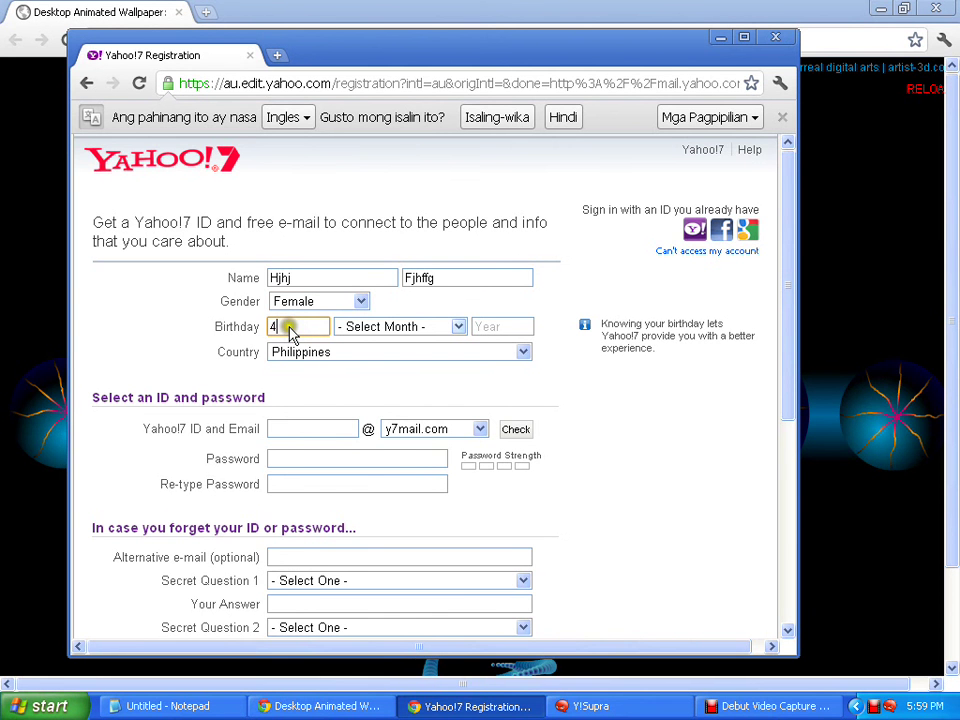
left_click(390, 327)
left_click(392, 374)
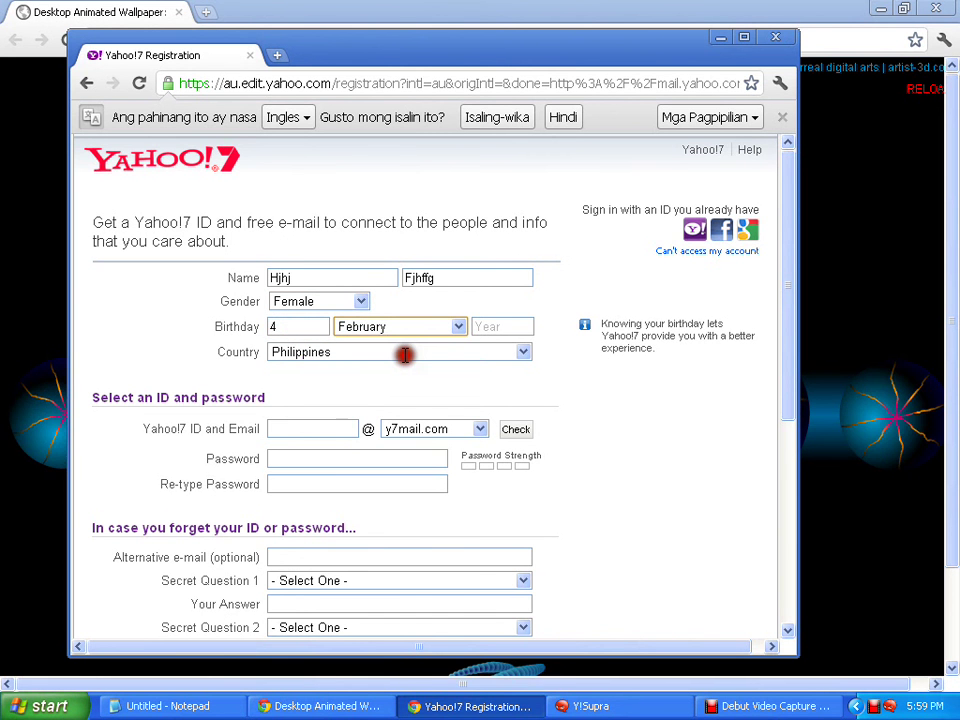
left_click(484, 326)
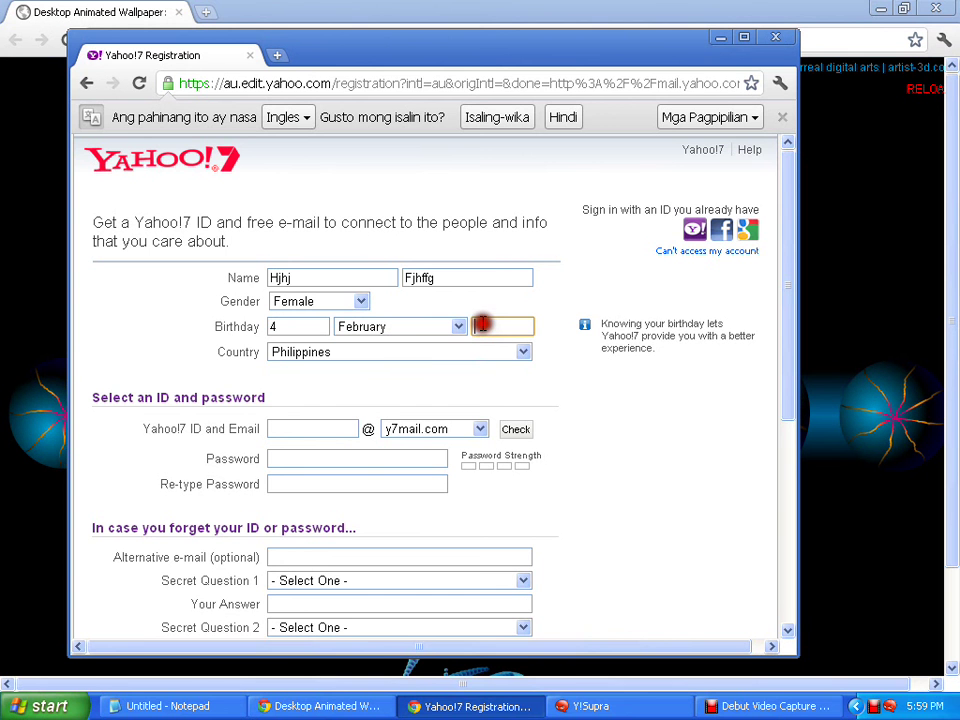
type("1")
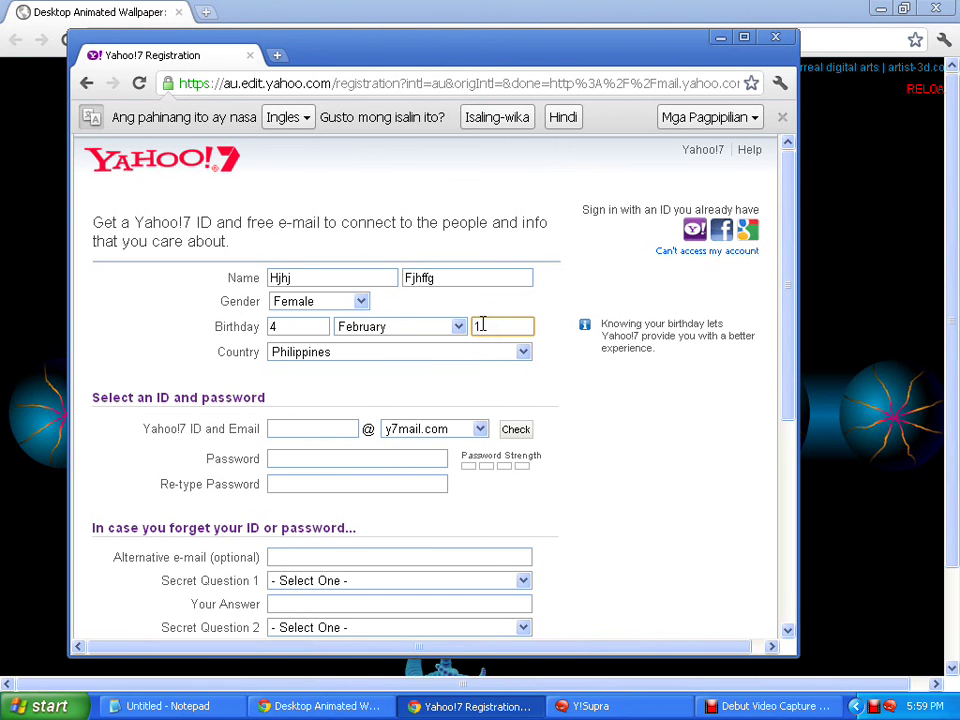
type("985")
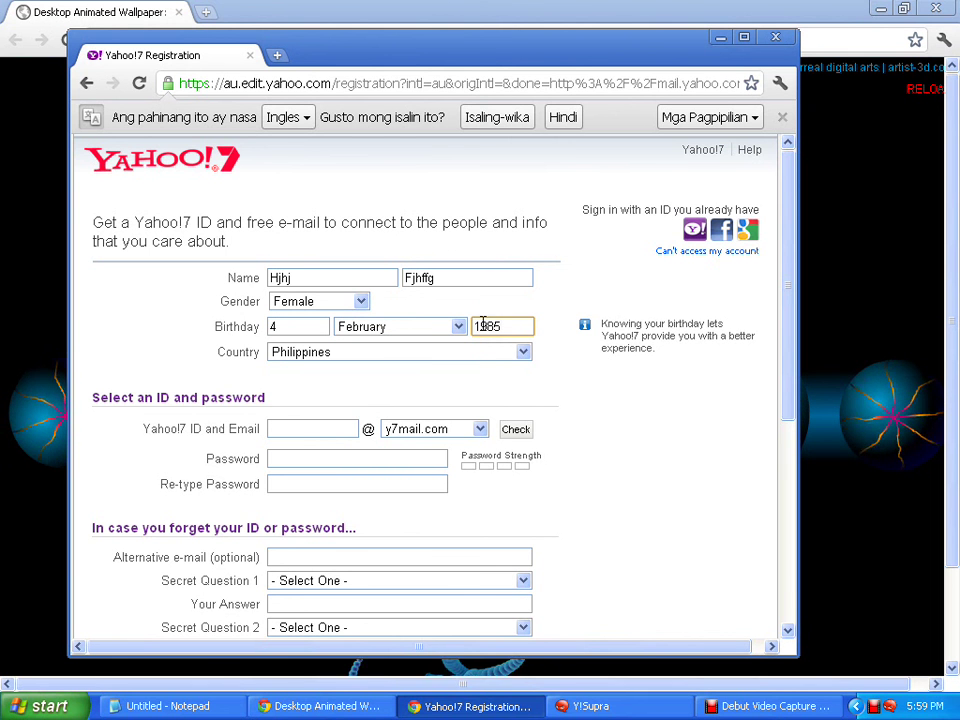
left_click(296, 425)
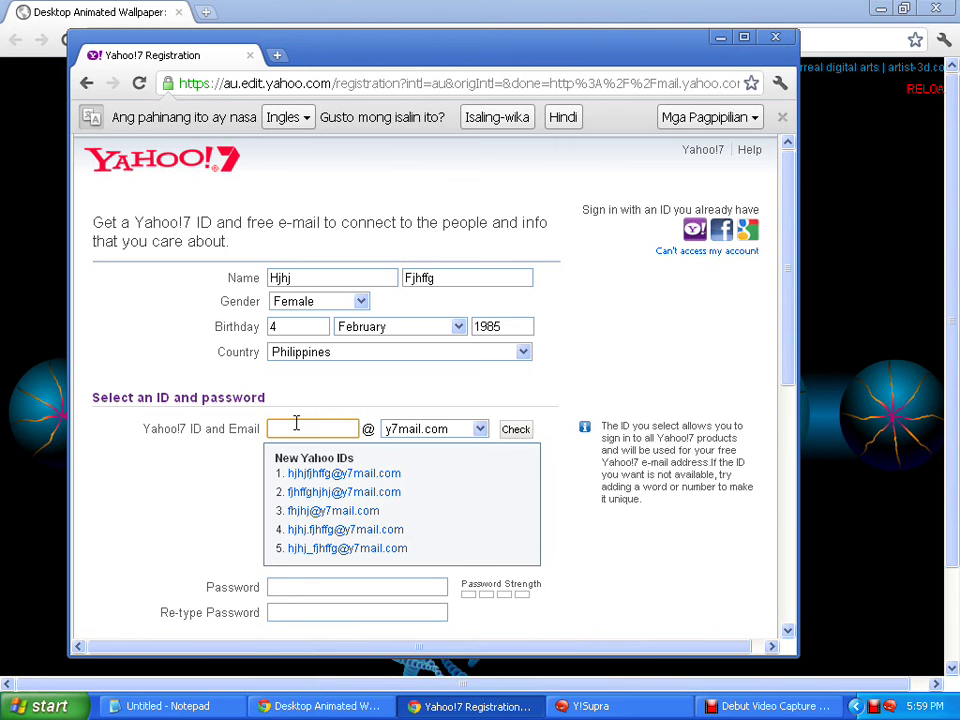
left_click(296, 423)
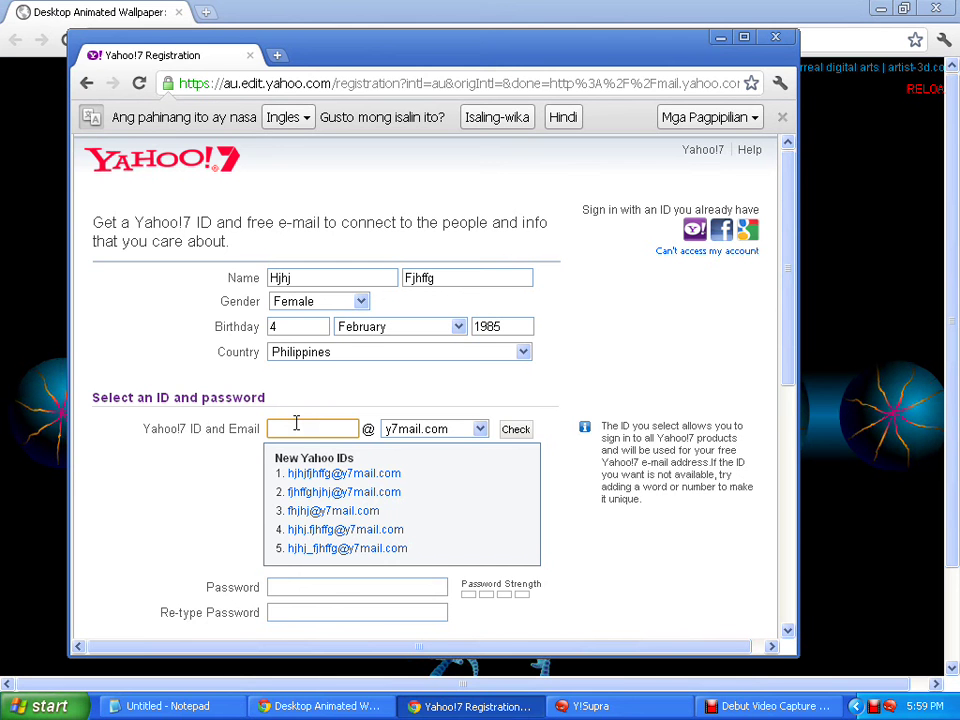
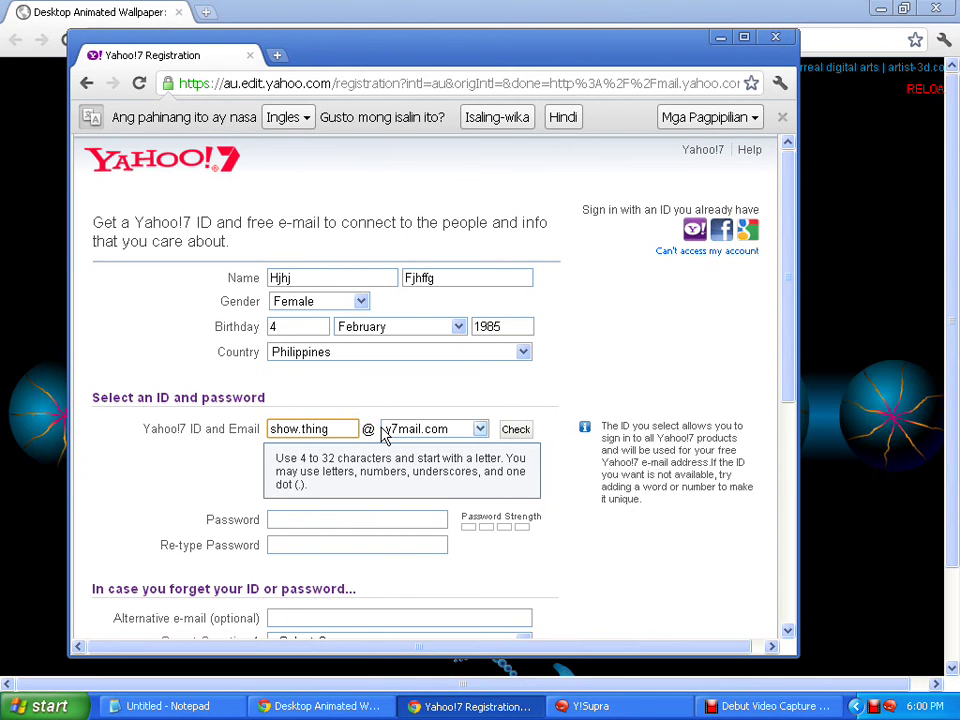
left_click(527, 431)
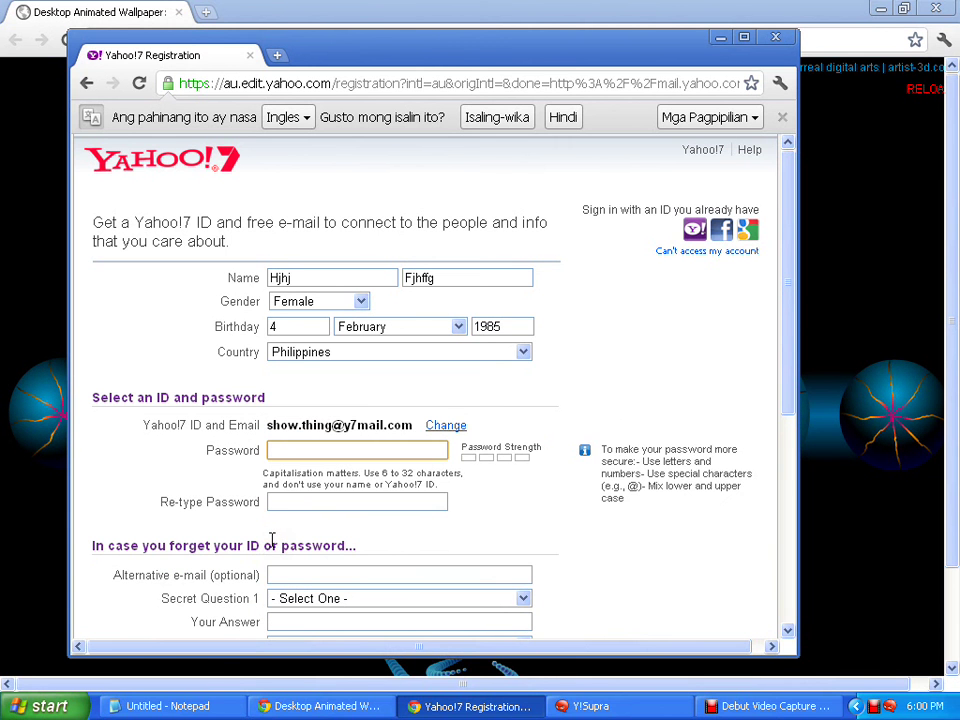
Enter the account password and re-type it in the confirmation field
left_click(283, 451)
left_click(283, 451)
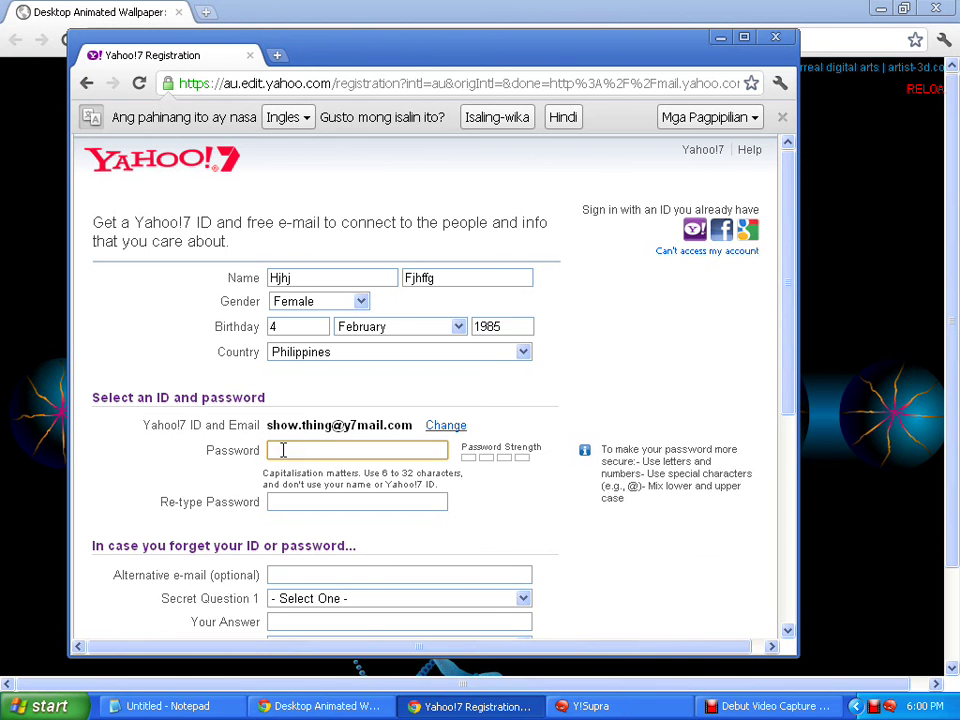
type("a")
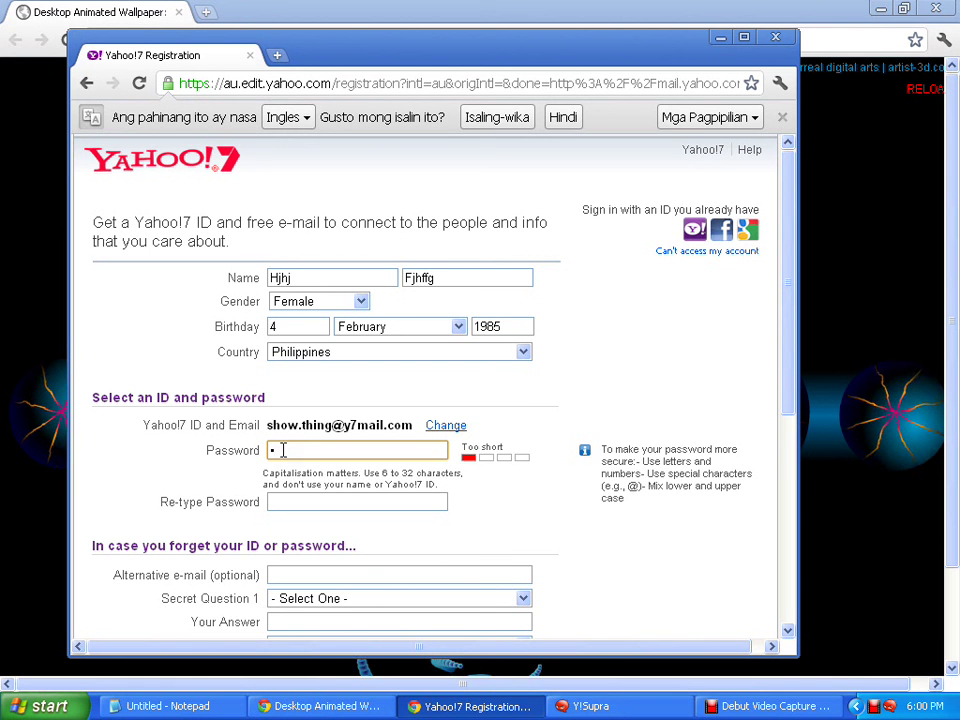
type("aaaa")
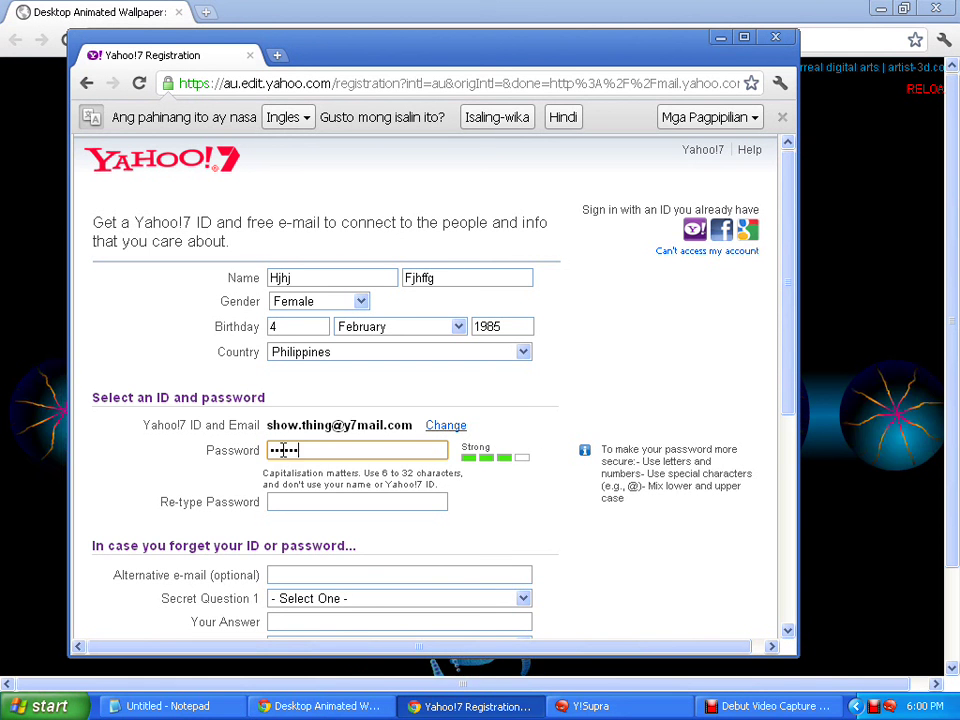
type("a")
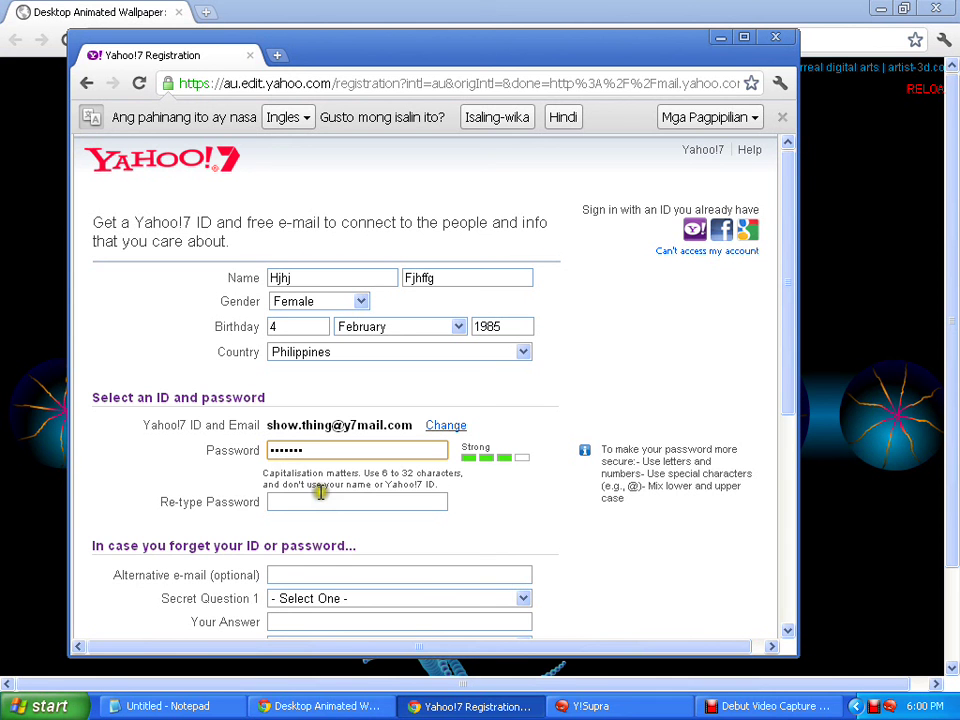
left_click(318, 498)
left_click(299, 509)
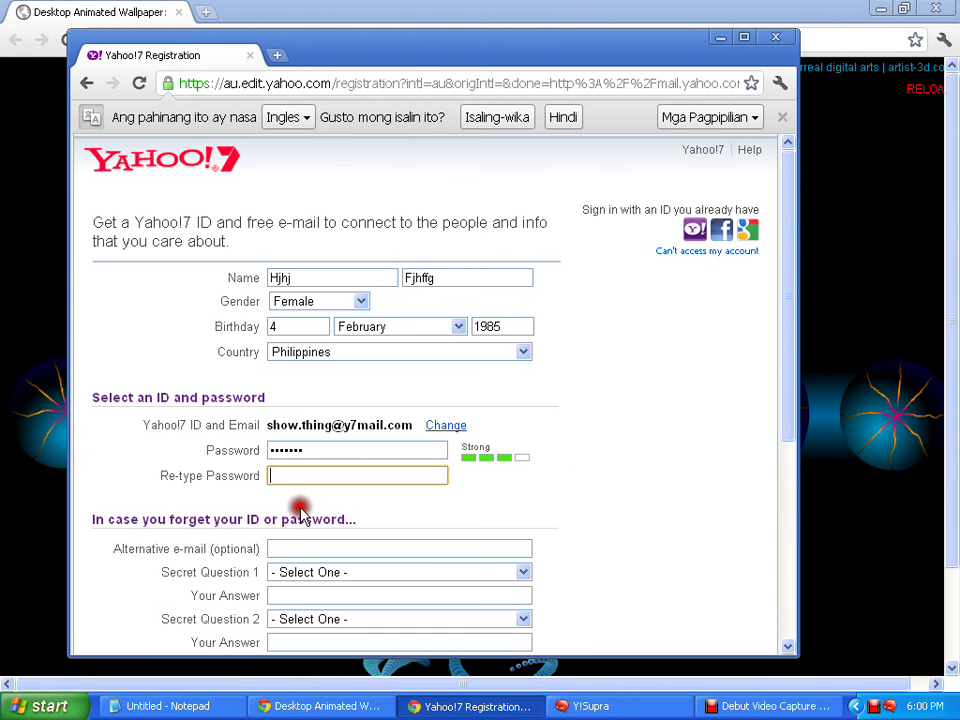
type("•••••")
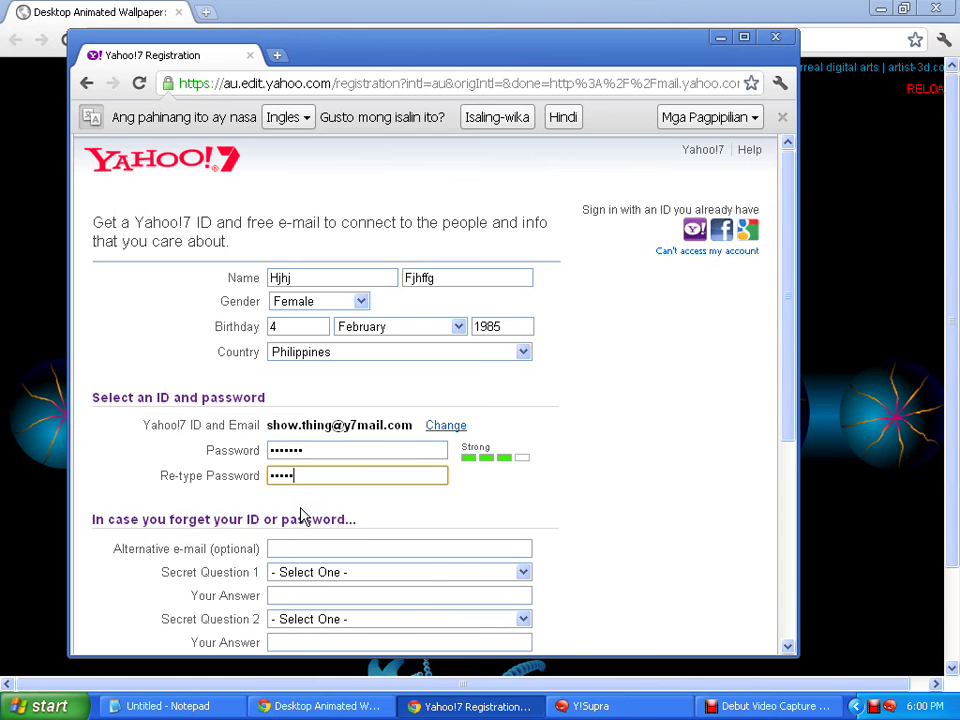
type("••")
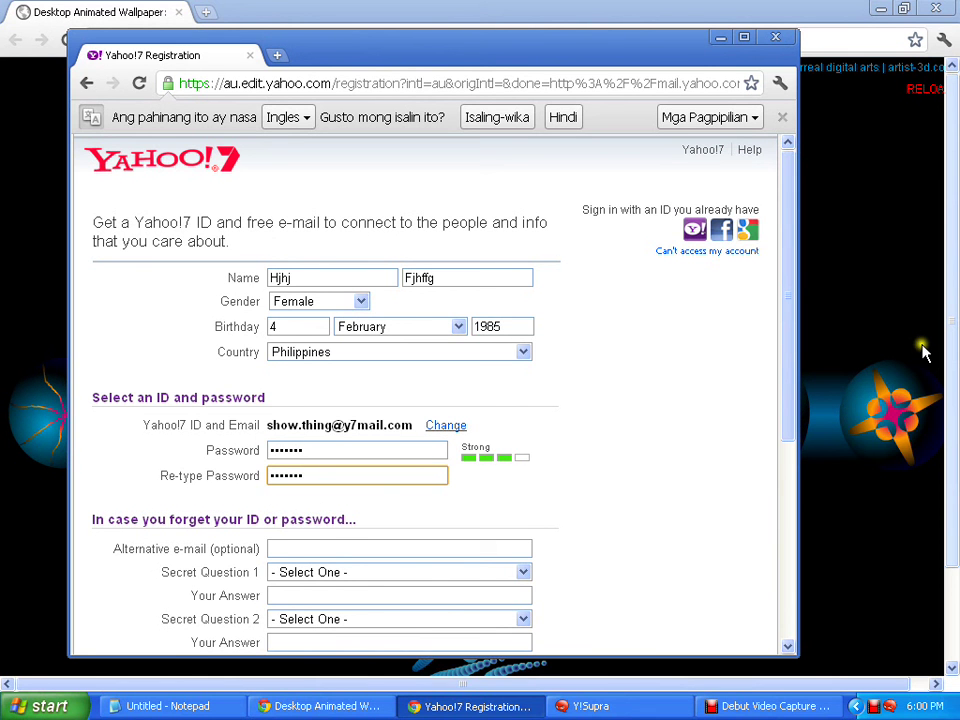
Switch between the animated wallpaper page and the registration form twice, ending on the form
left_click(953, 403)
scroll(953, 415, "down", 2)
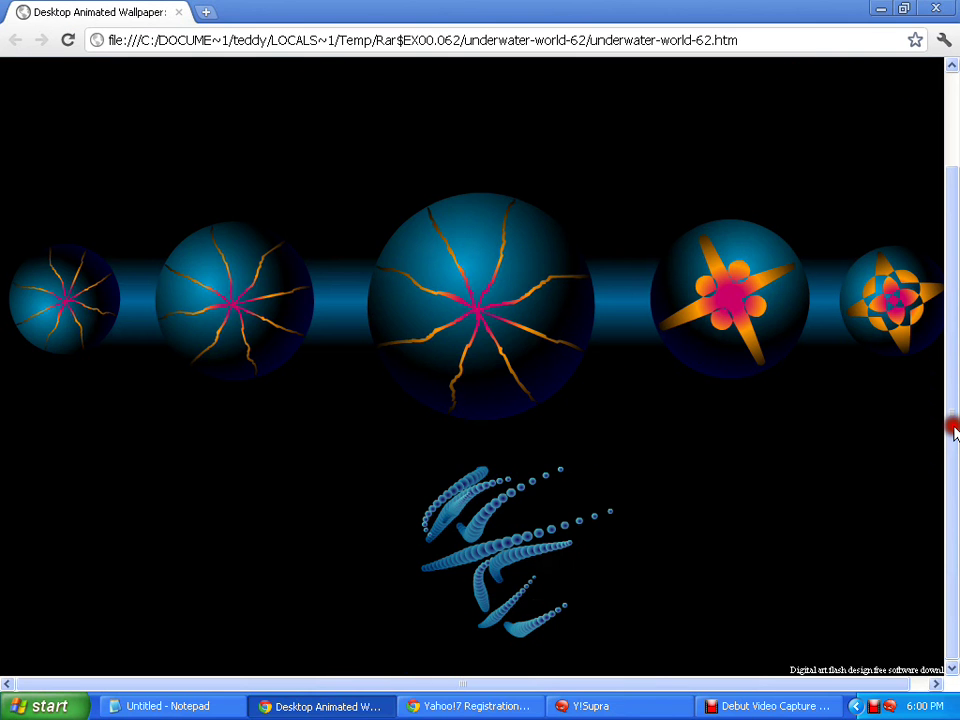
left_click(508, 710)
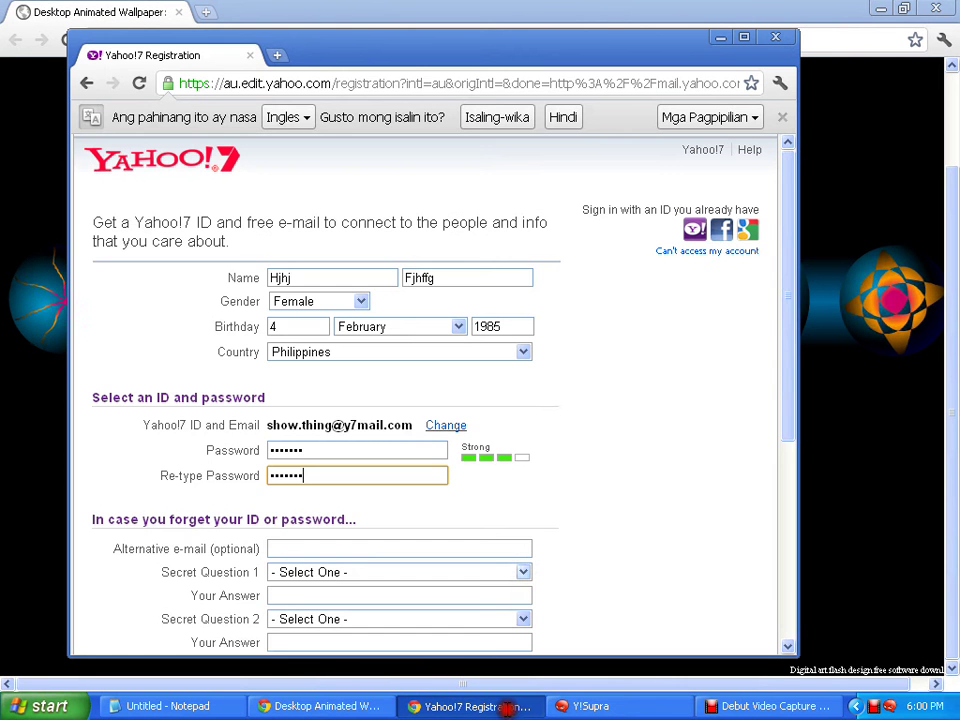
left_click(951, 278)
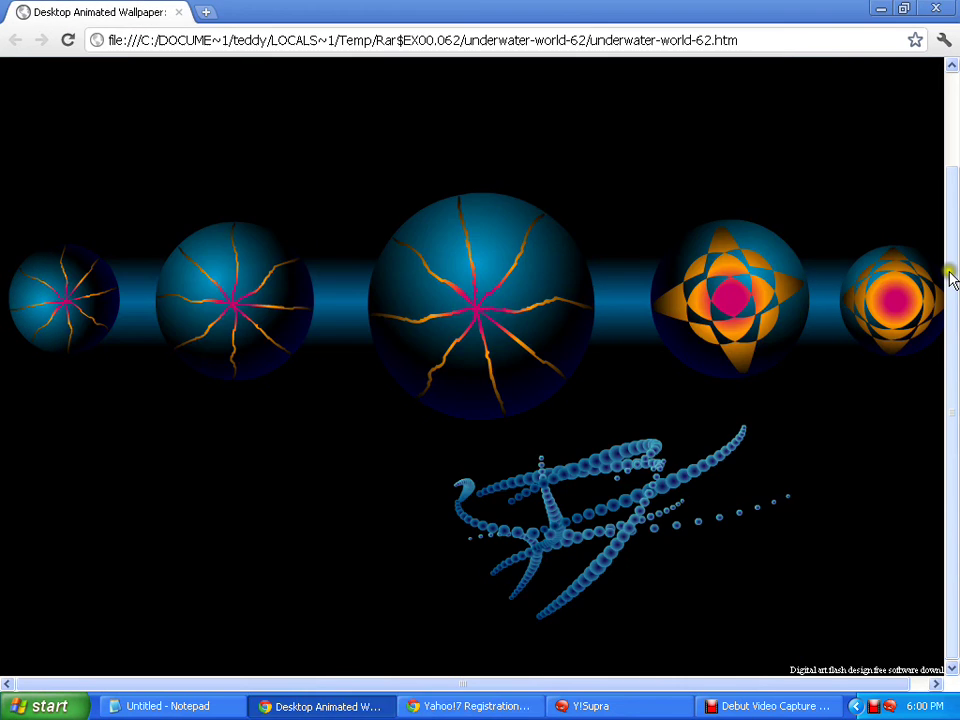
left_click(465, 706)
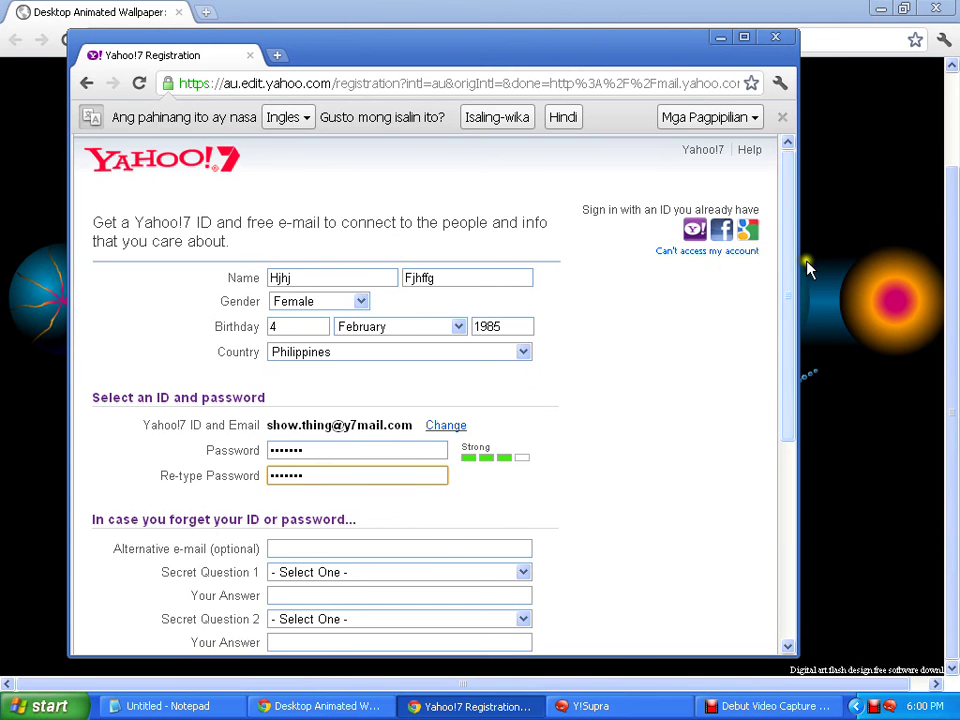
Choose the spouse question as Secret Question 1 and type its answer
left_click_drag(788, 268, 778, 418)
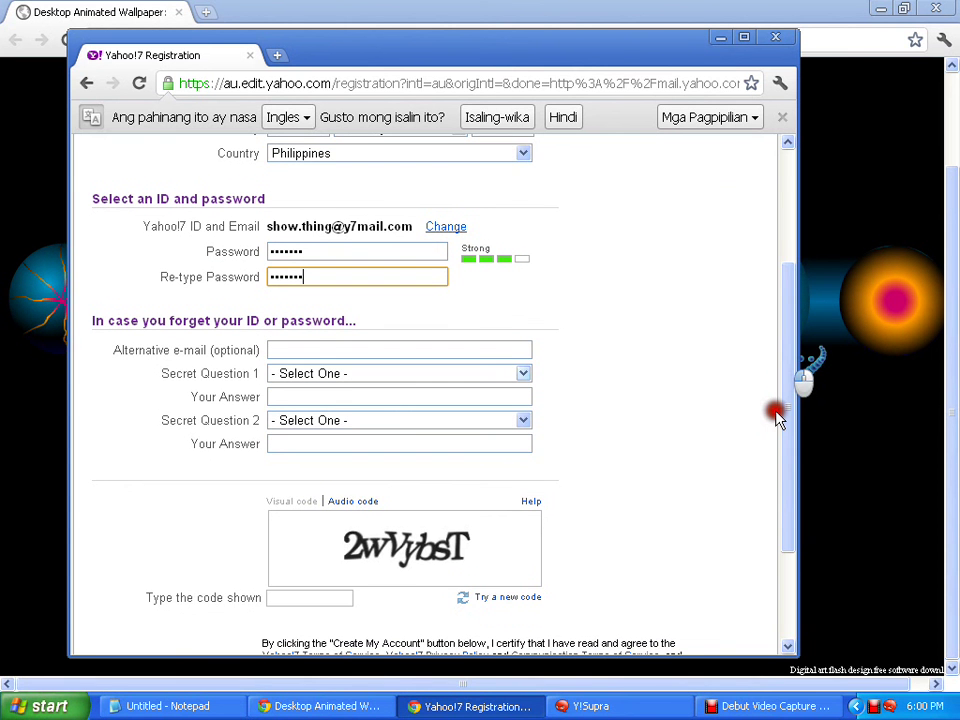
left_click(443, 373)
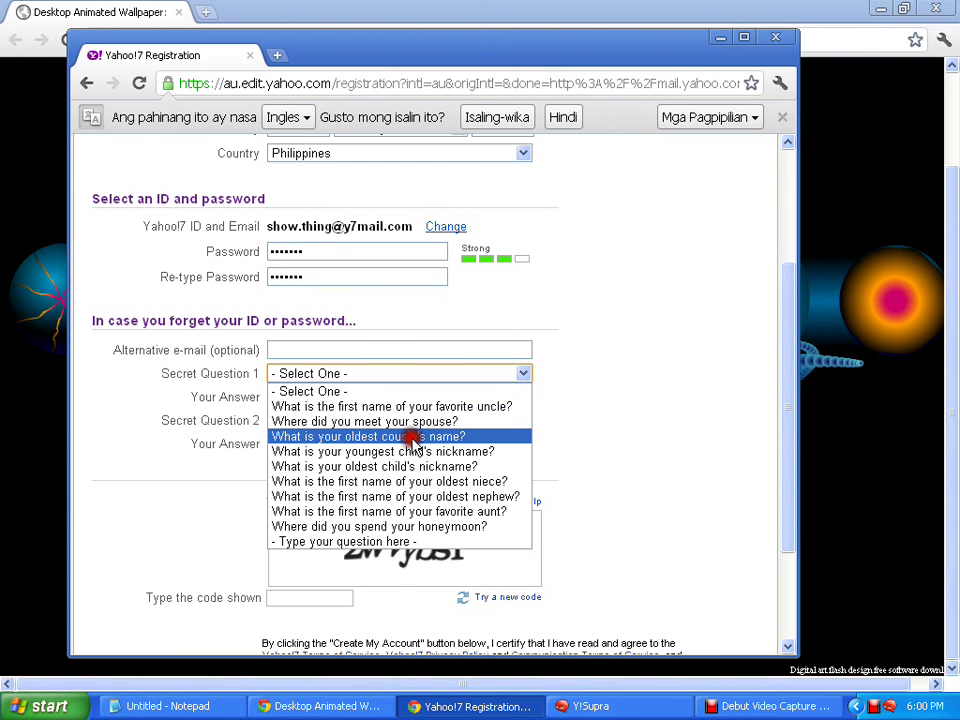
left_click(414, 422)
left_click(399, 394)
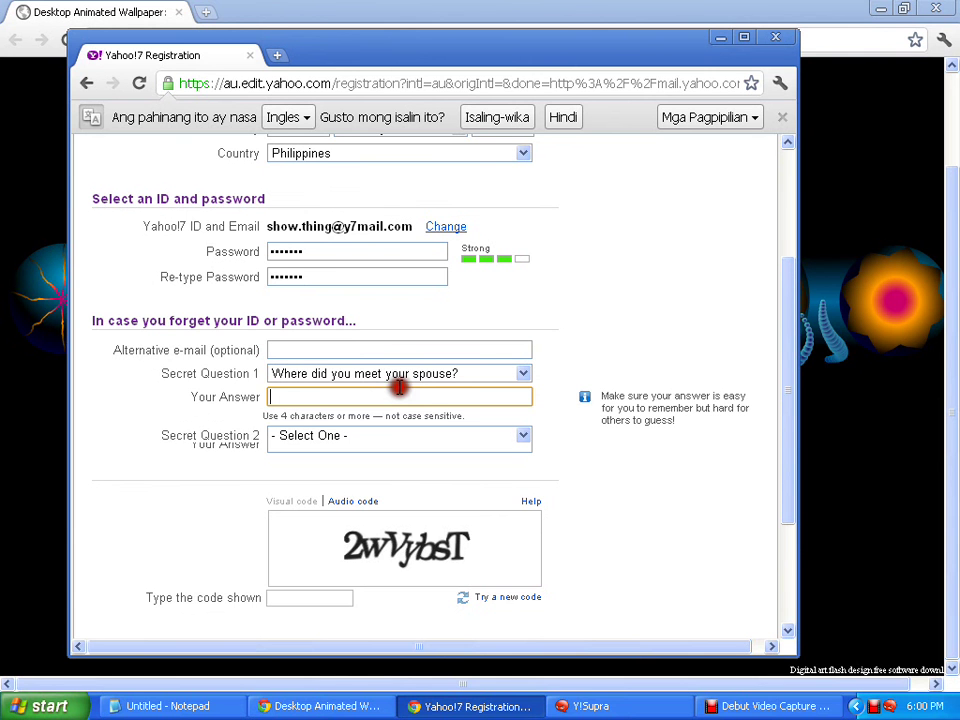
type("at t")
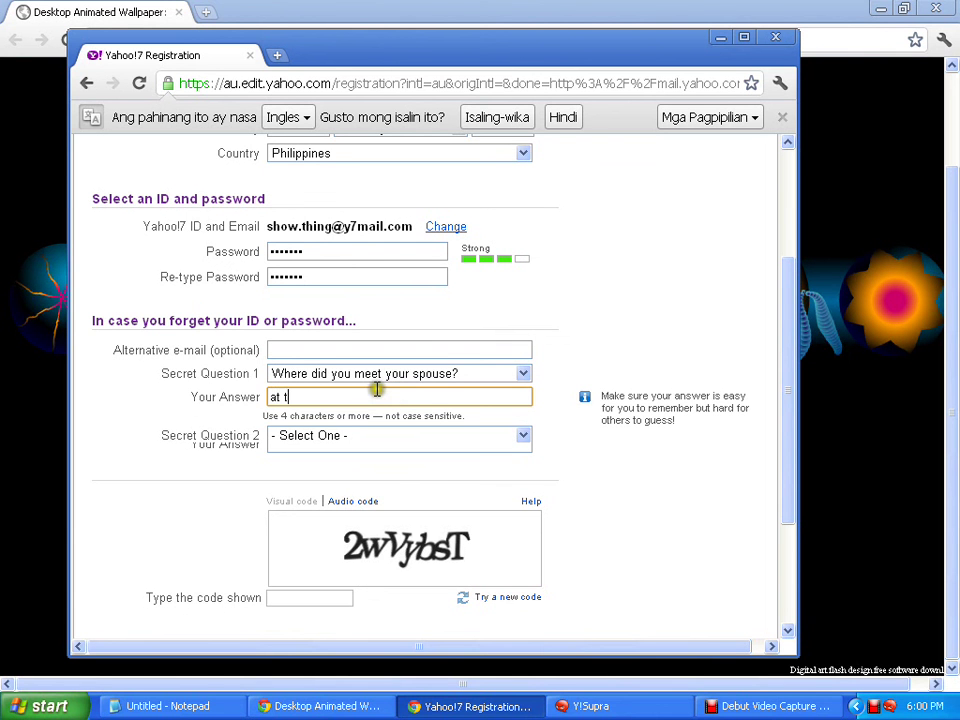
type("he bar")
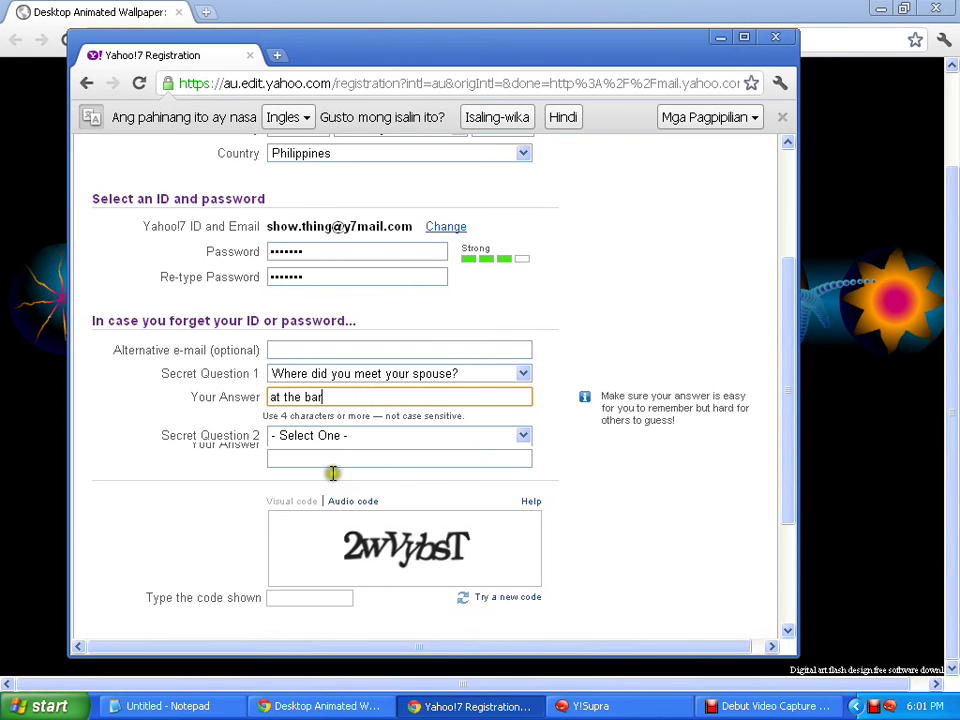
Set Secret Question 2 to favourite childhood food and type its answer
left_click(334, 437)
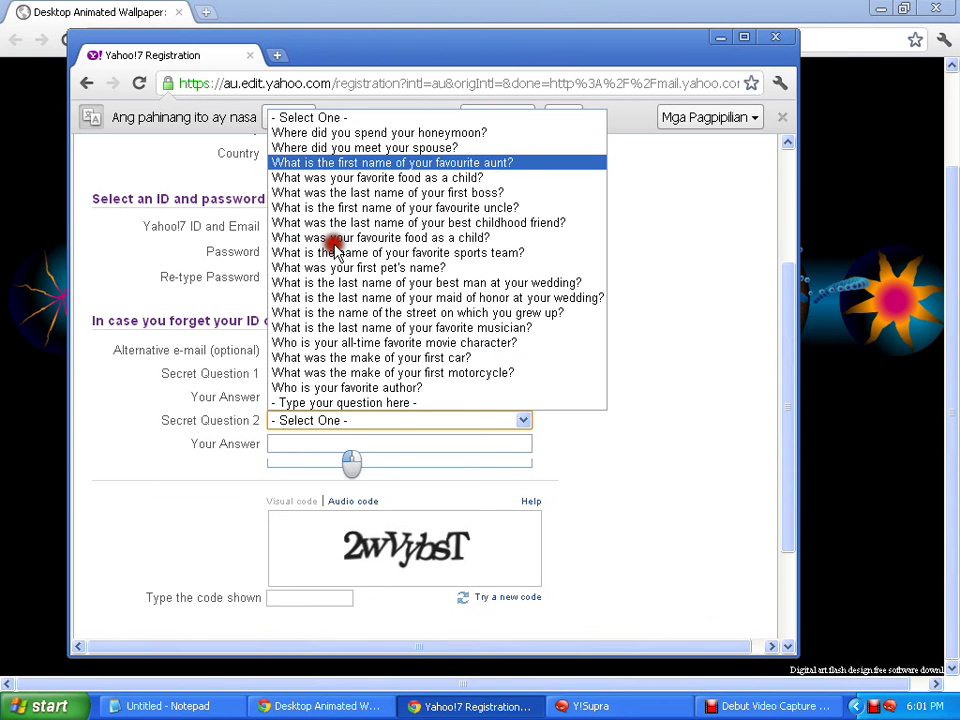
left_click(380, 163)
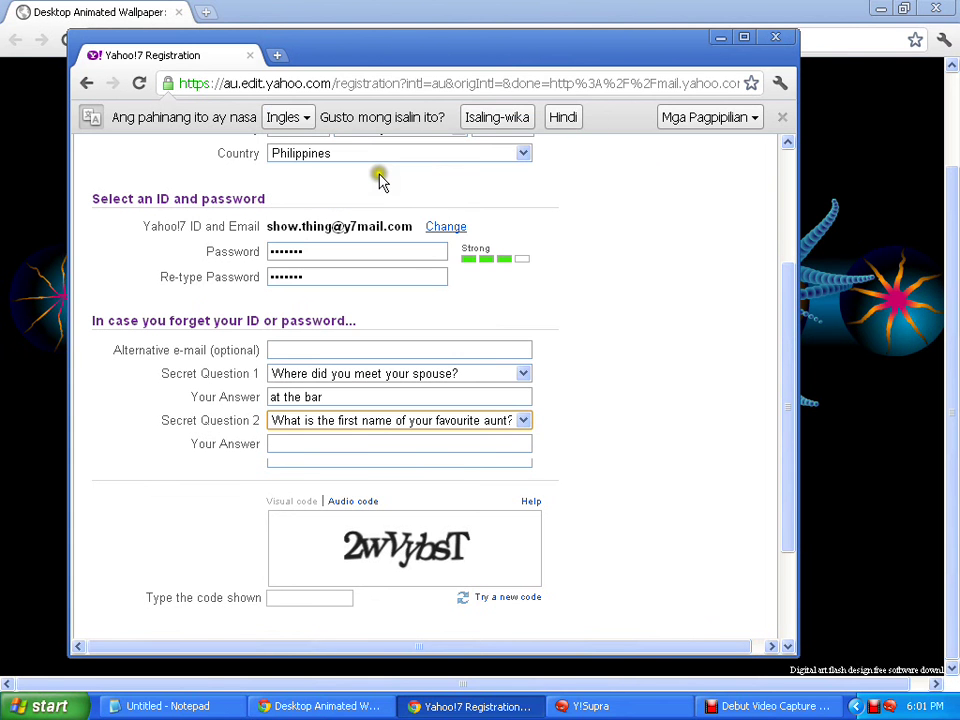
left_click(371, 175)
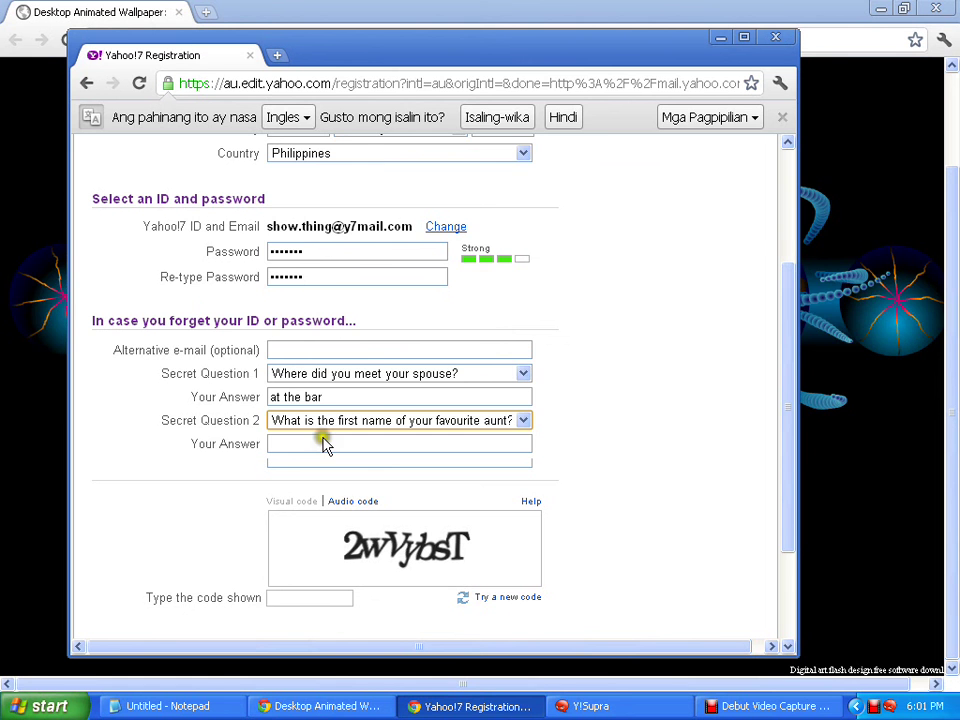
left_click(332, 421)
left_click(371, 165)
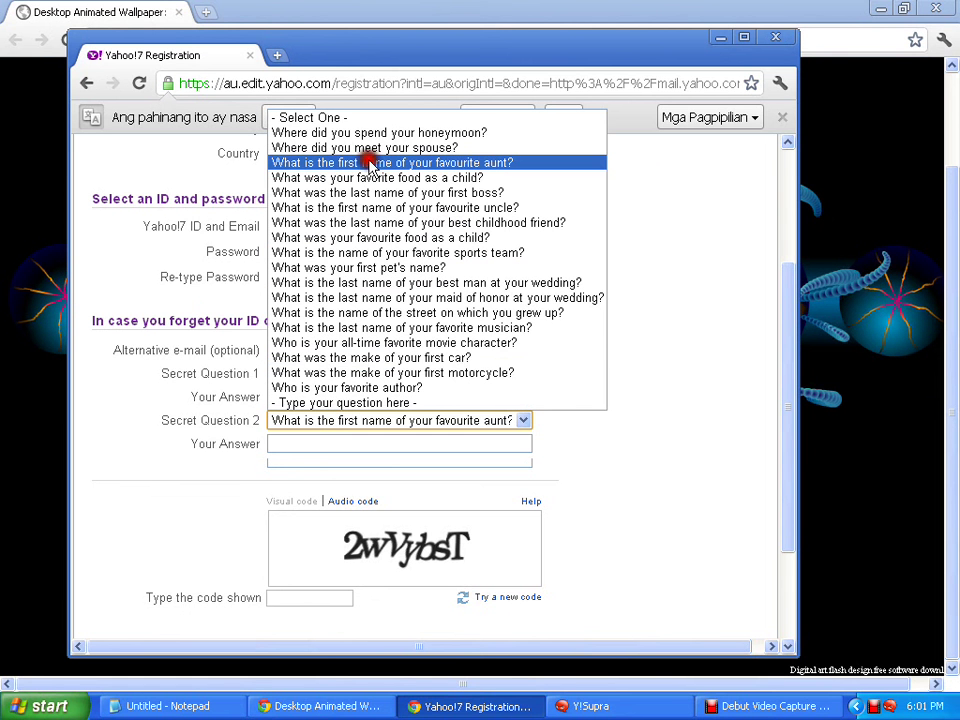
left_click(358, 177)
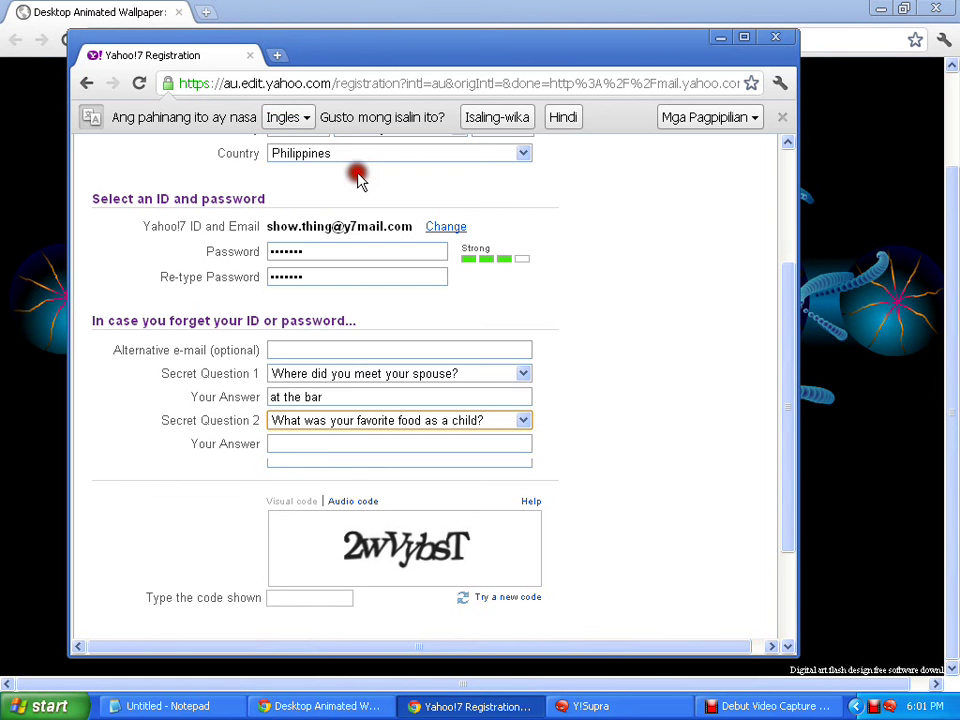
left_click(347, 353)
left_click(309, 447)
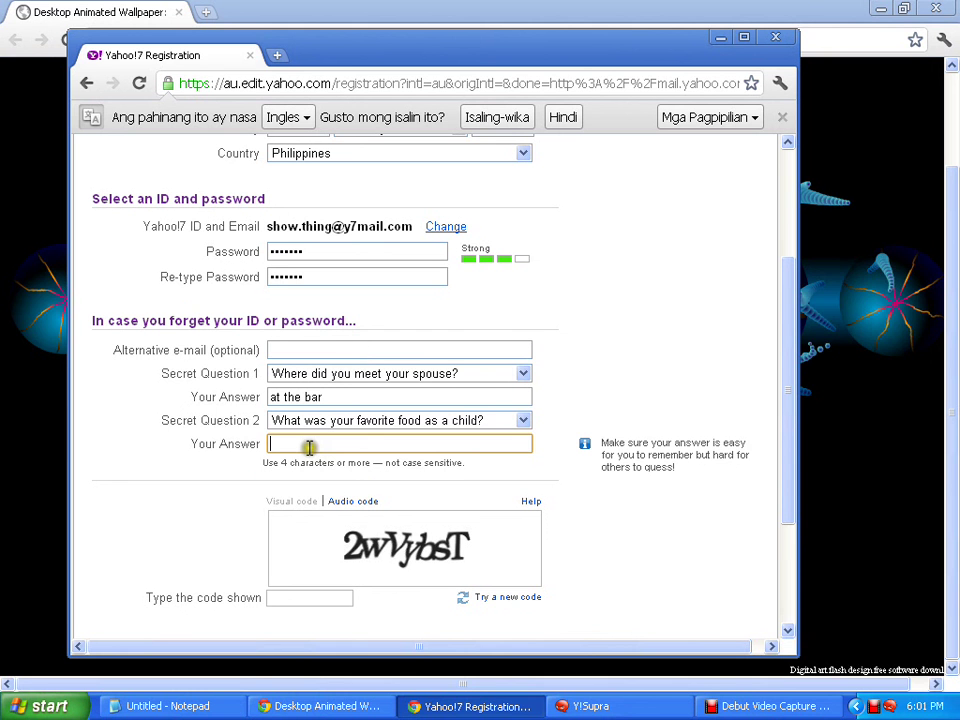
type("hot ca")
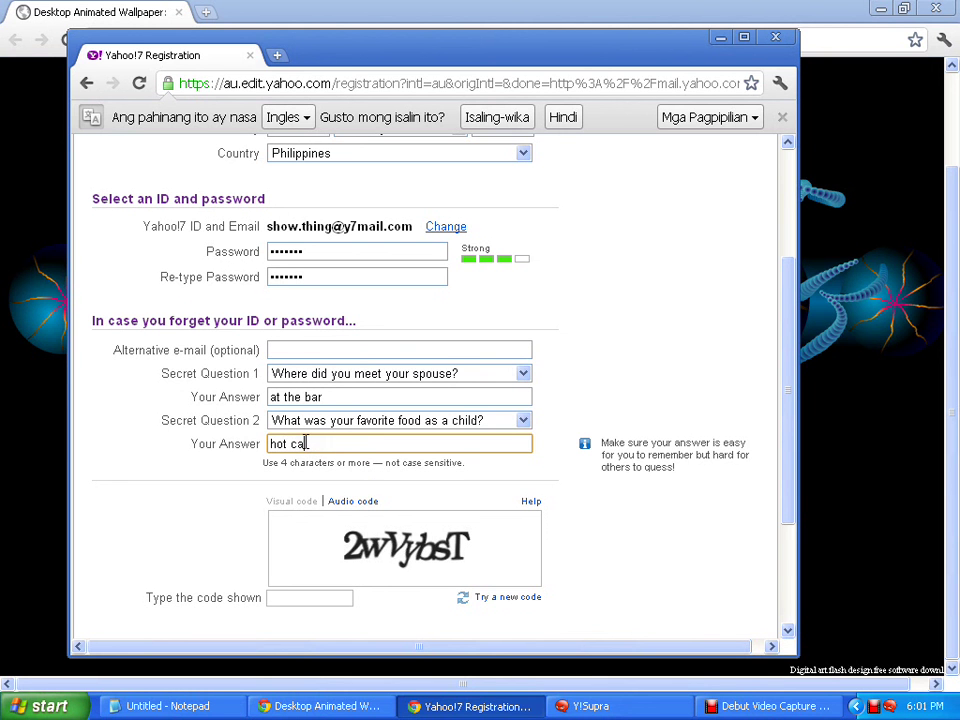
type("ke")
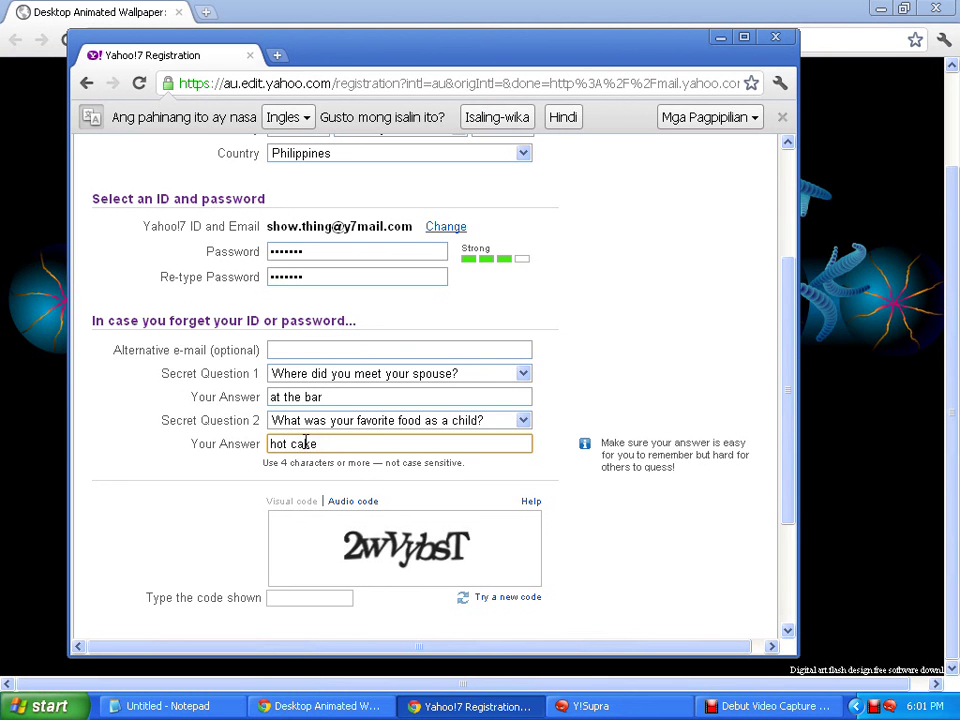
Enter the image verification code into 'Type the code shown'
left_click(328, 598)
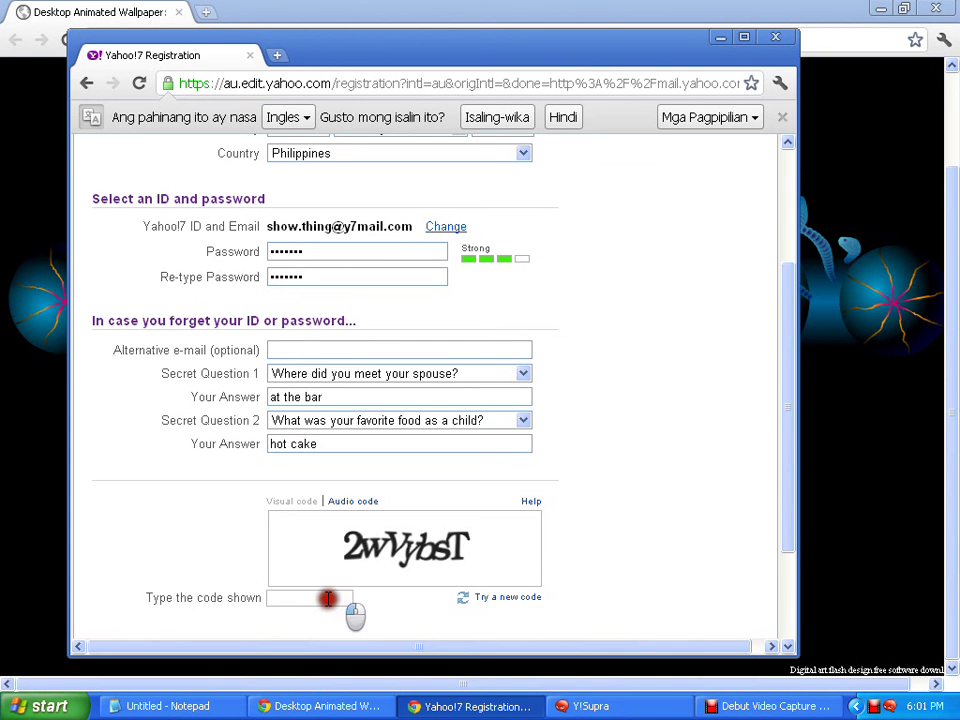
type("2w")
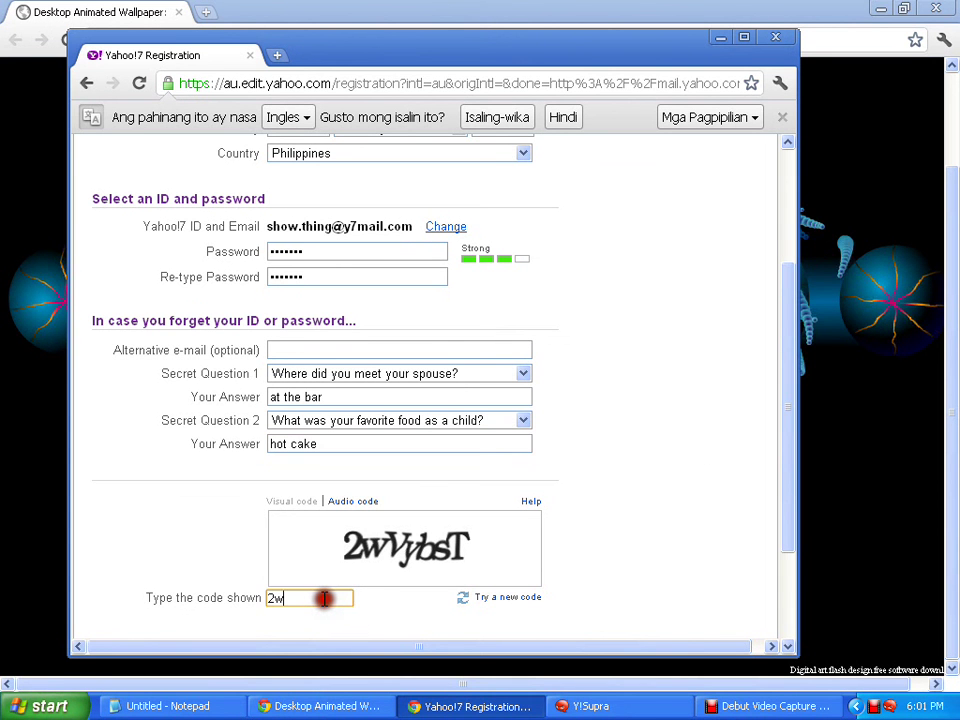
type("vy")
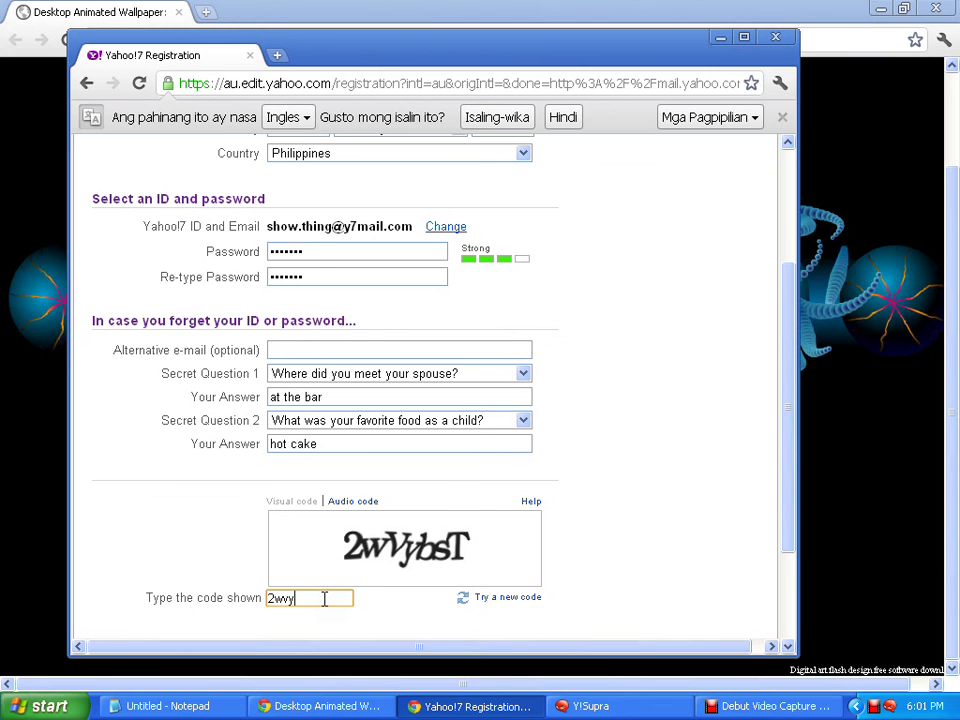
type("bst")
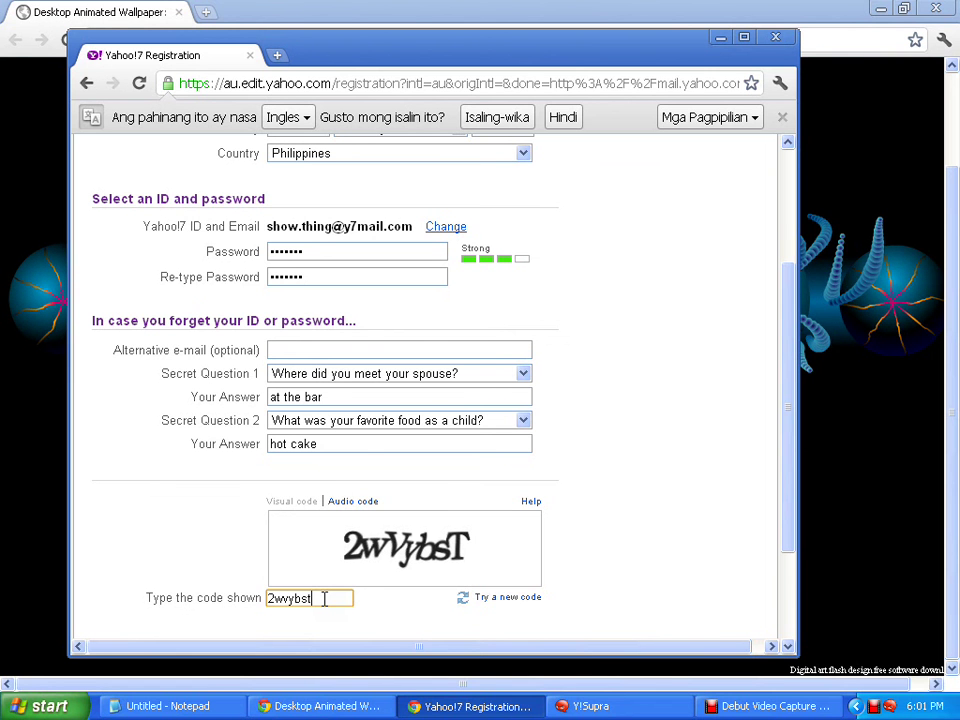
left_click(324, 599)
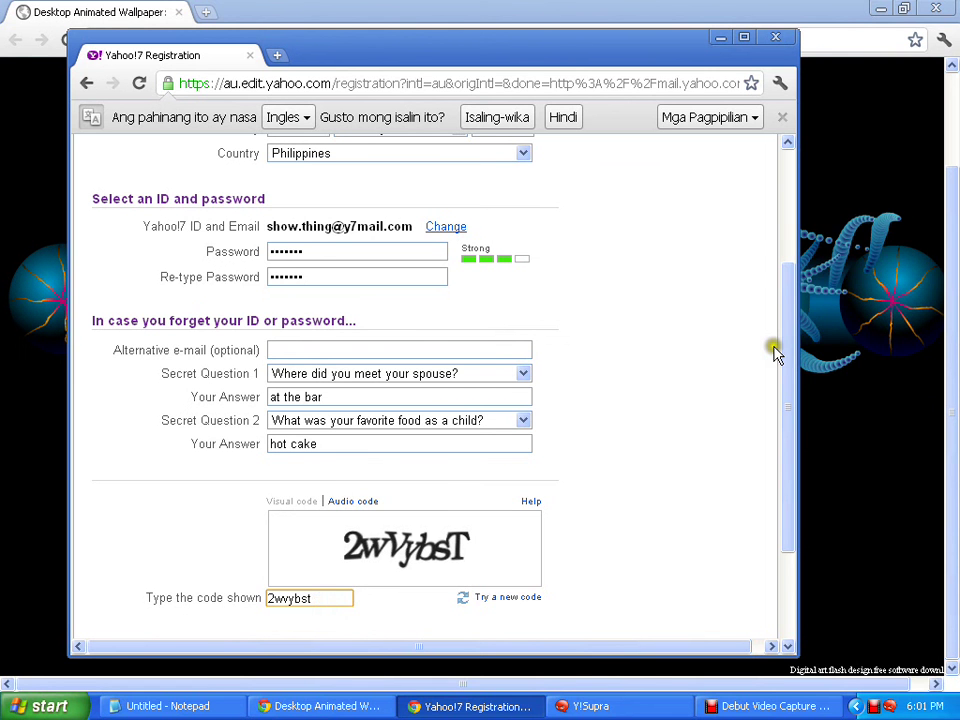
Submit the form, then select the new Yahoo!7 ID and e-mail on Congratulations and copy them
key("Return")
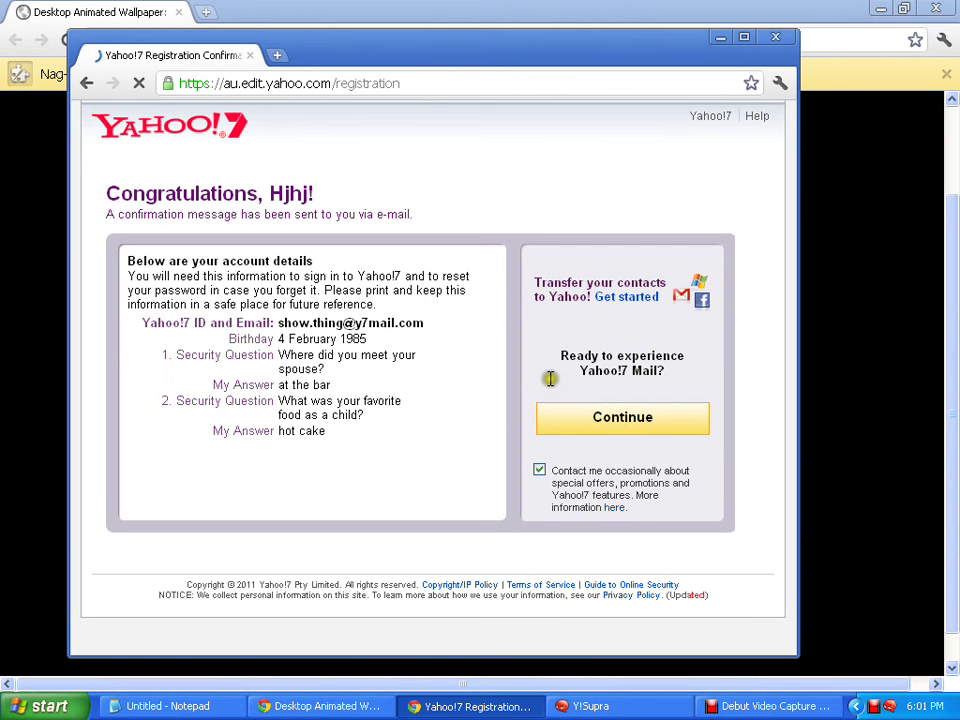
left_click_drag(434, 325, 284, 324)
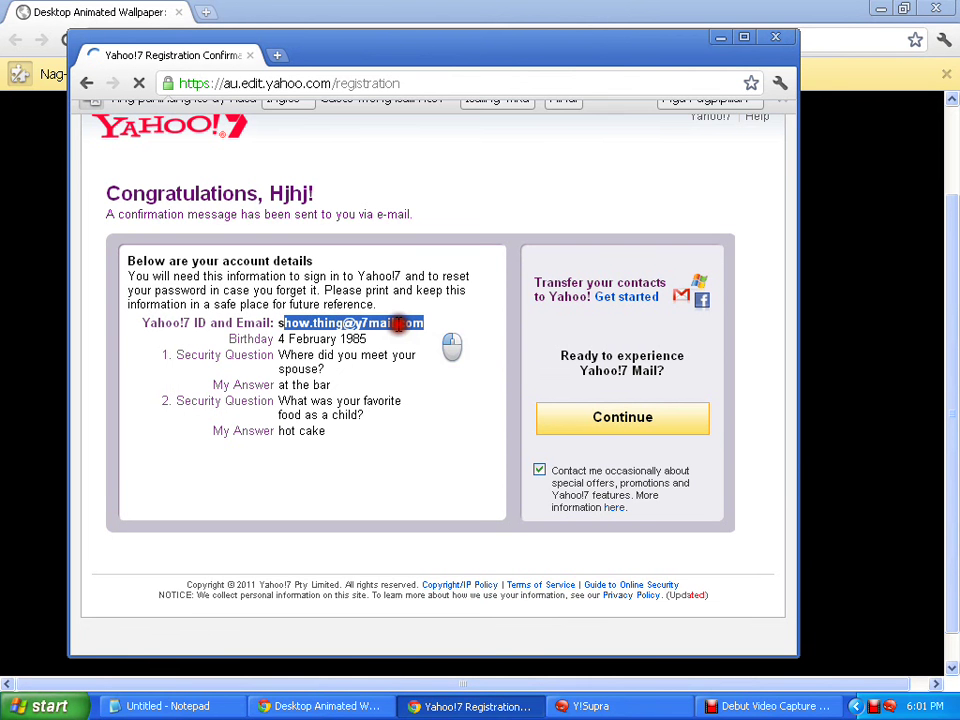
left_click_drag(398, 323, 285, 353)
left_click(316, 344)
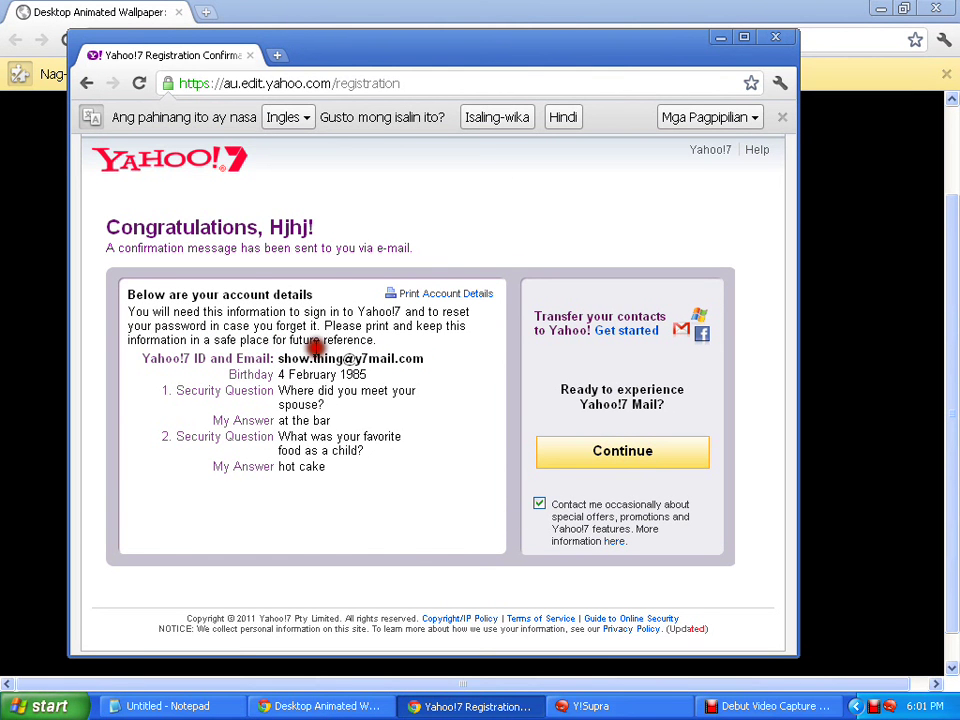
left_click_drag(368, 358, 295, 361)
right_click(298, 366)
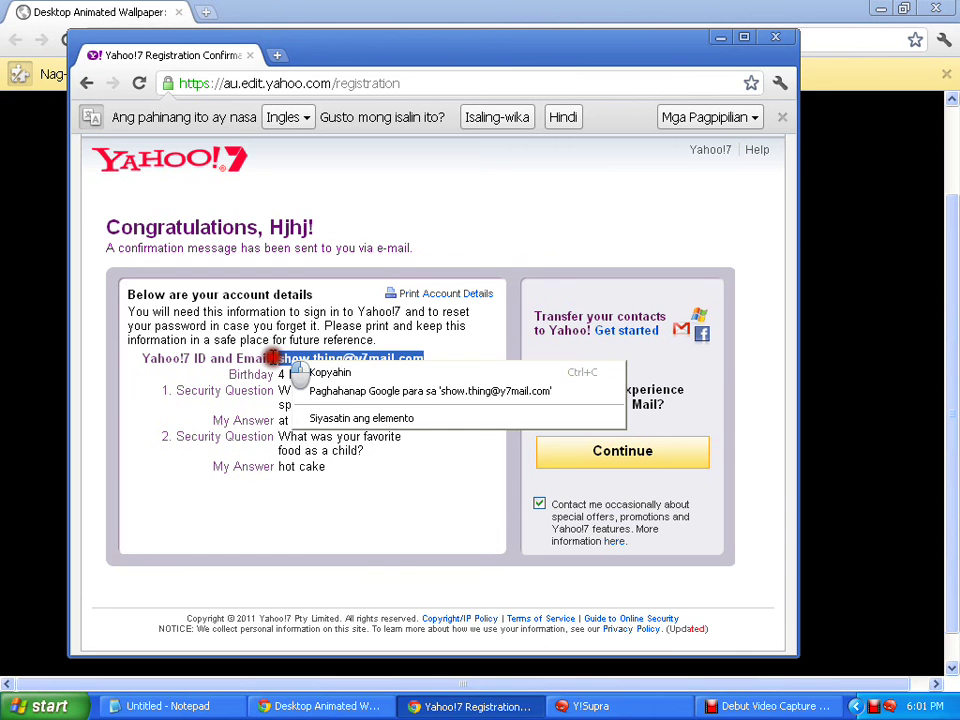
left_click(317, 376)
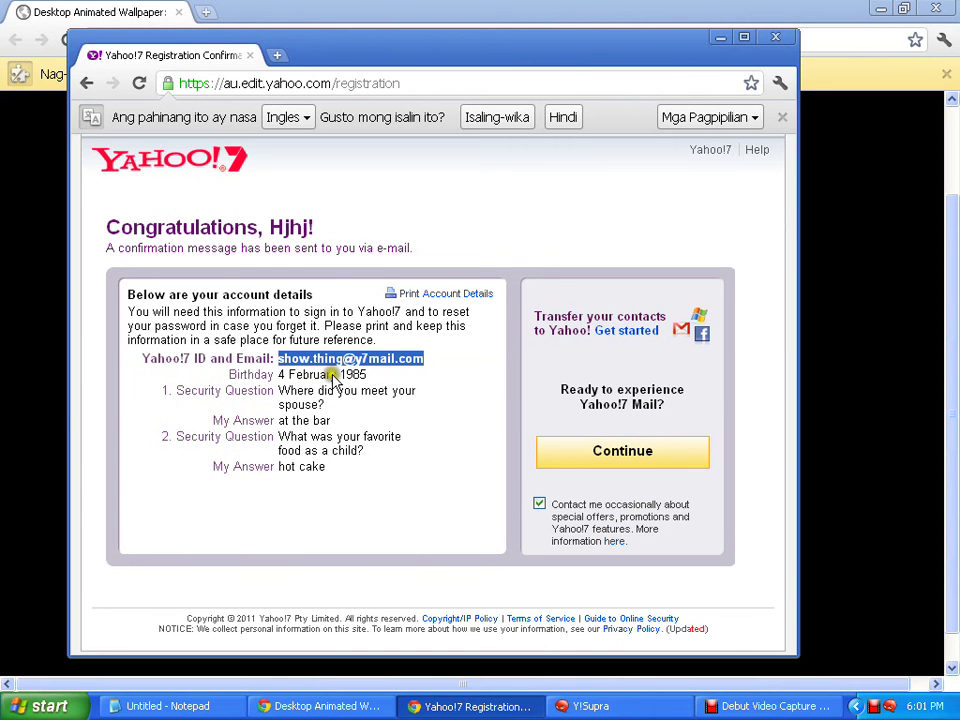
Close the Yahoo!7 registration popup and the Chrome window, then toggle Y!Supra from the taskbar
left_click(779, 38)
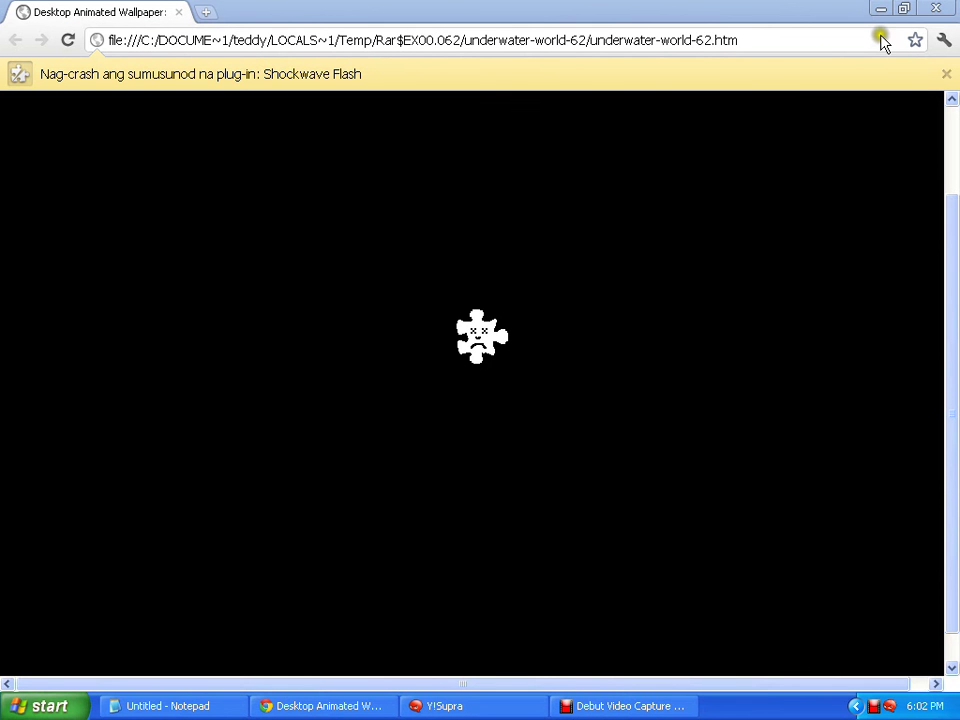
left_click(940, 9)
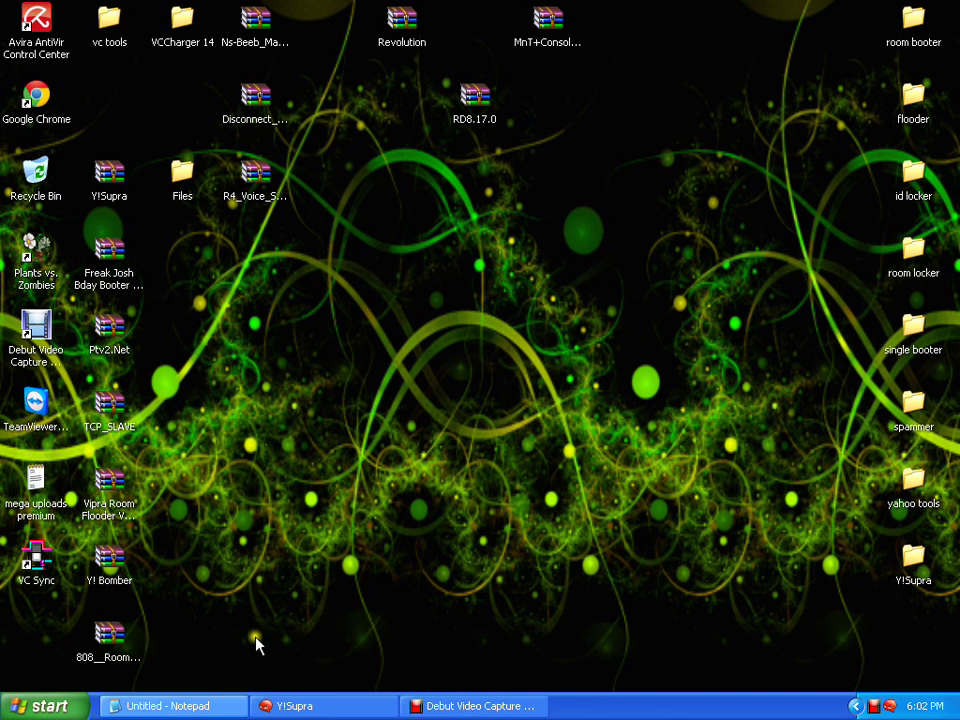
left_click(300, 707)
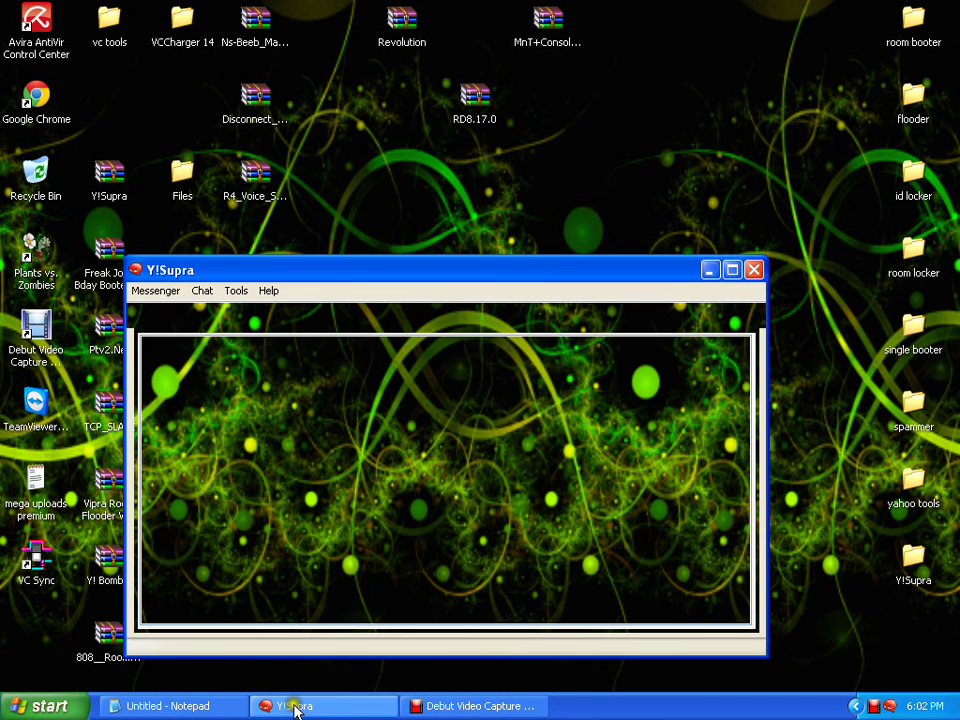
left_click(295, 707)
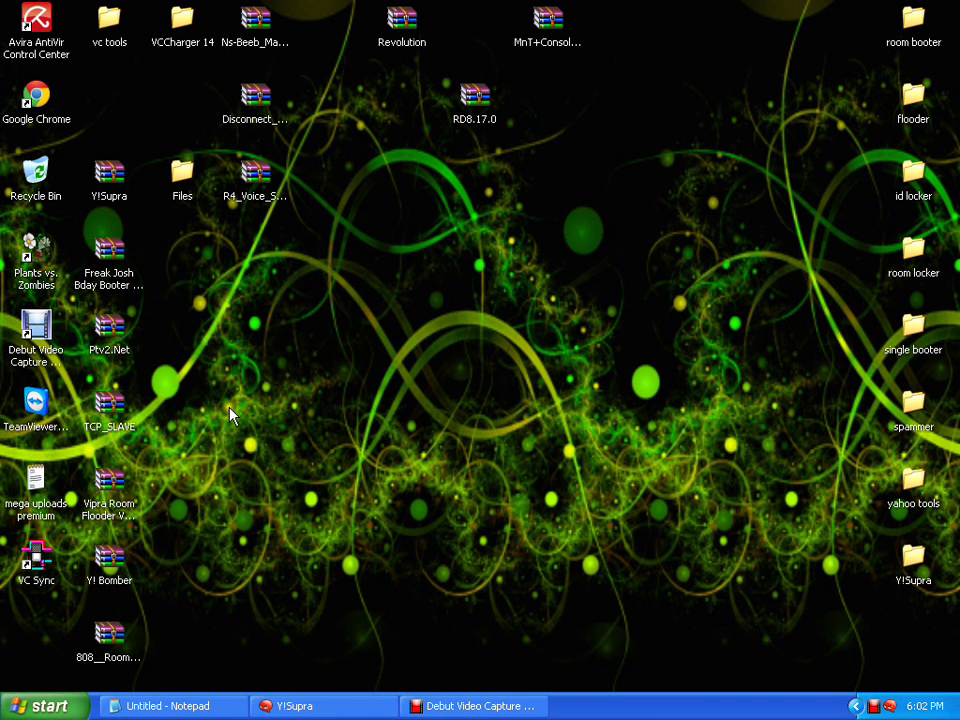
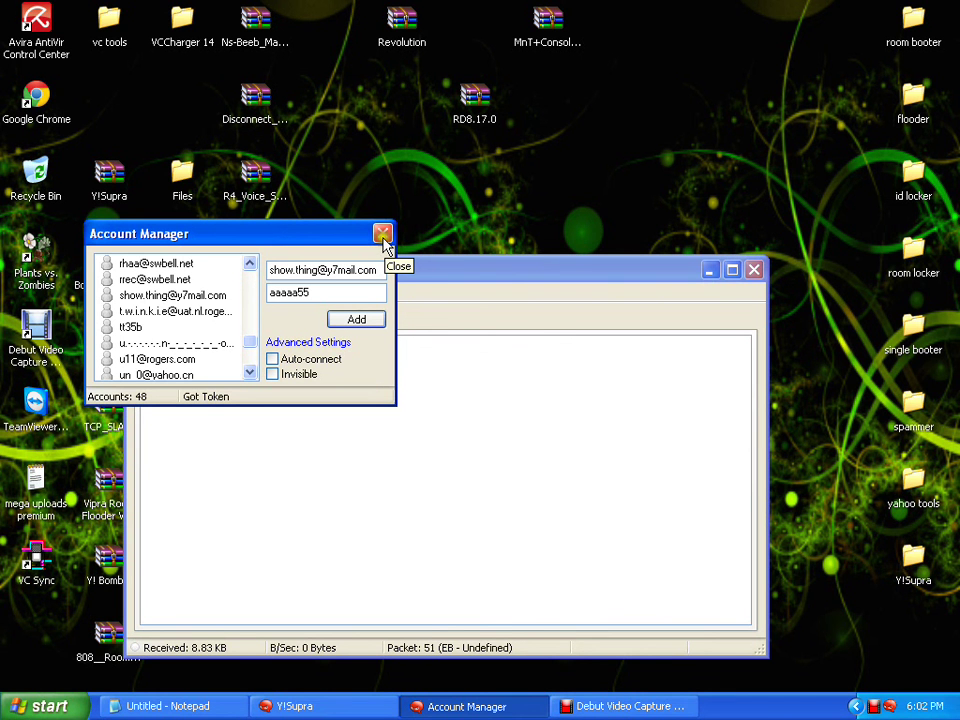
Close the Y!Supra messenger window, then stop the Debut Video Capture screen recording
left_click(754, 271)
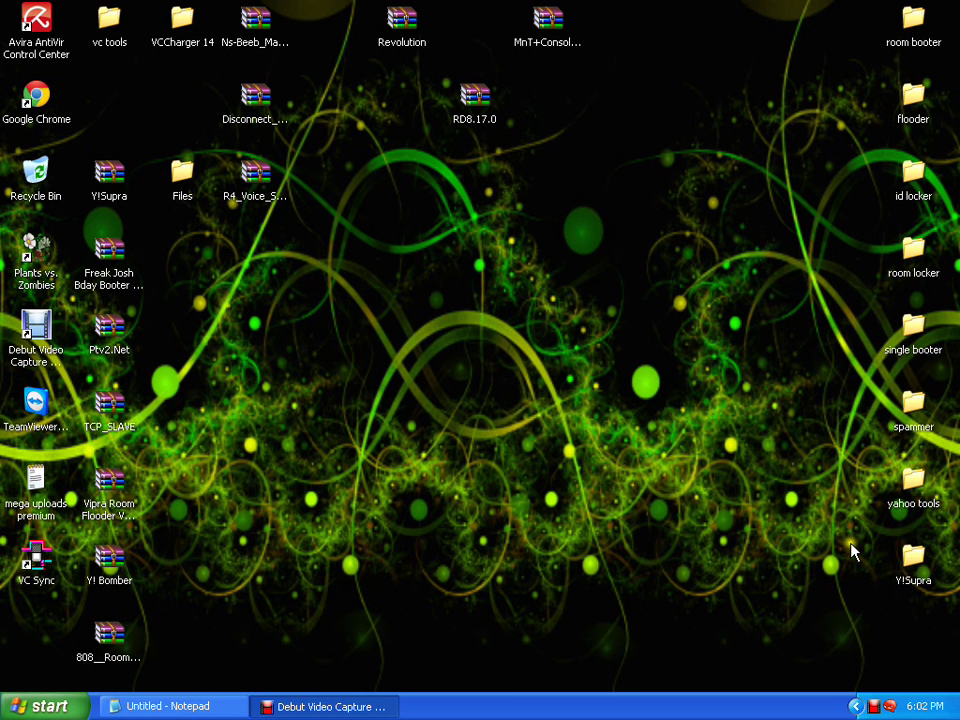
left_click(874, 707)
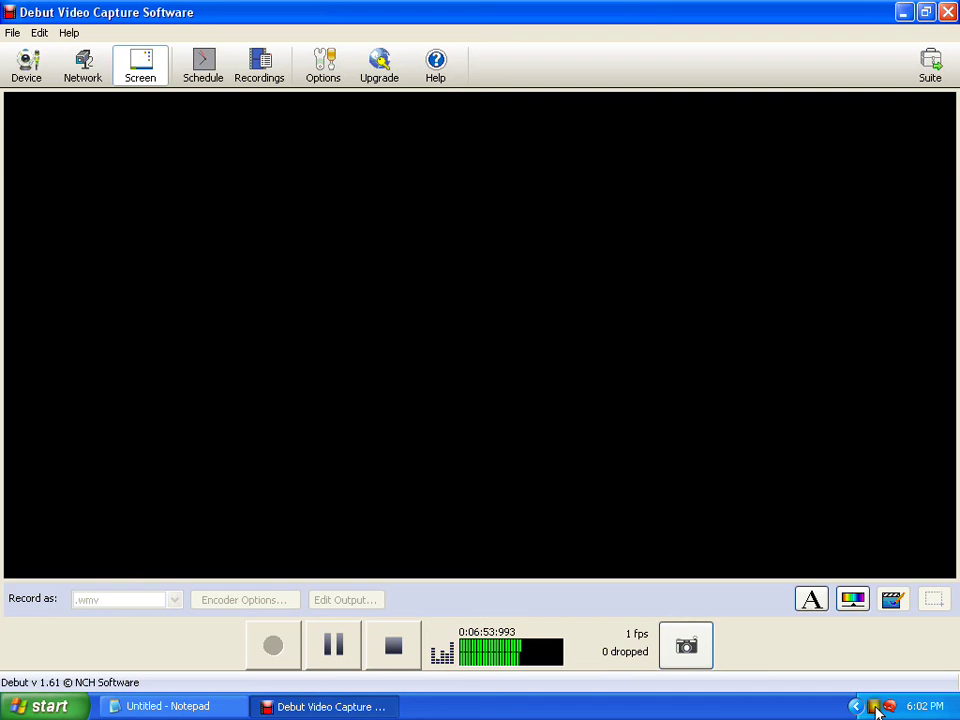
left_click(396, 645)
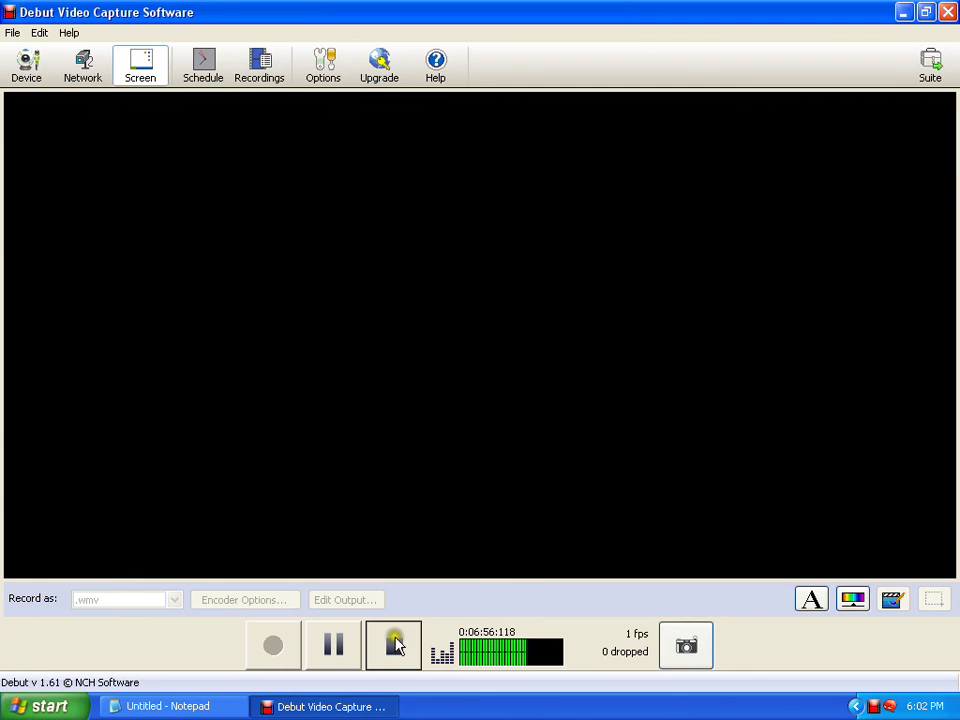